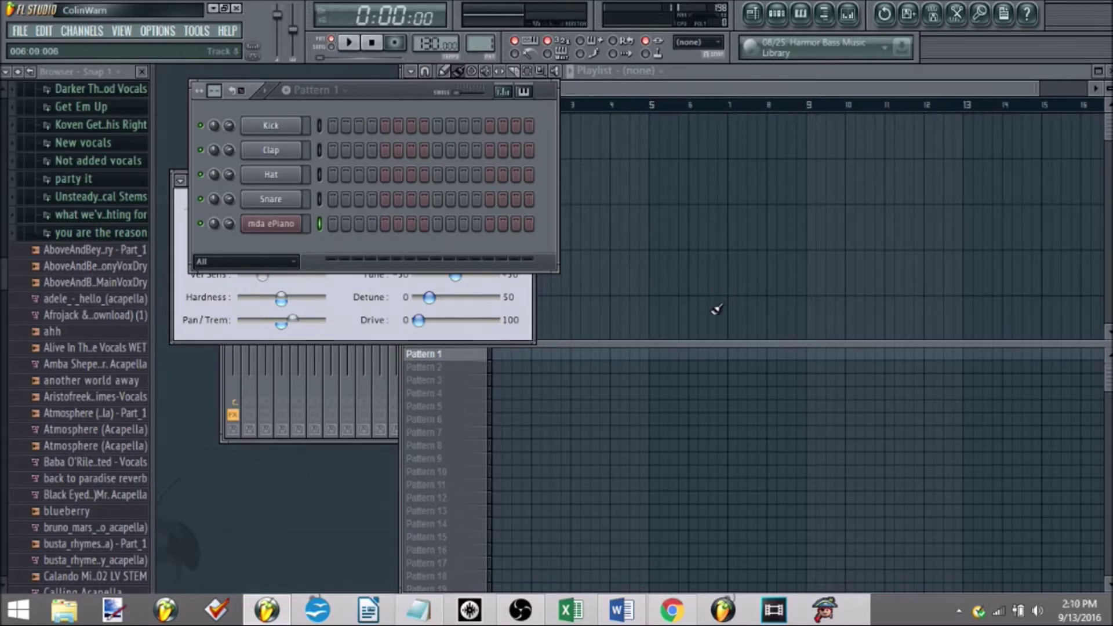
- Add the Snare Basic sample to the Playlist as a clip, then bring up the Acapellas4U portal
mouse_move(672, 610)
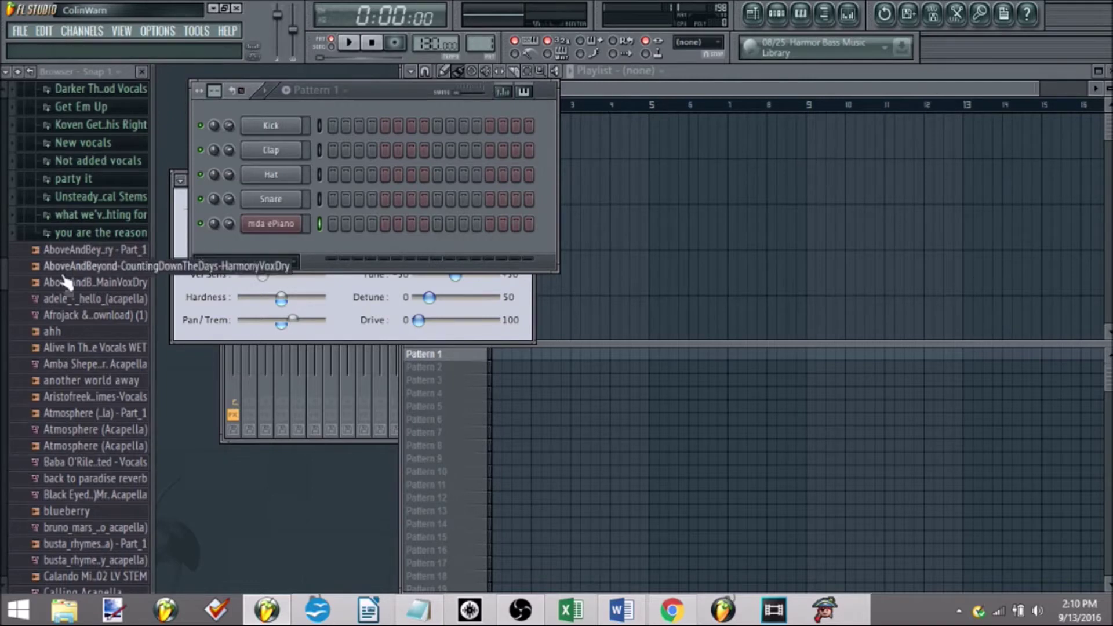
left_click(270, 199)
left_click_drag(816, 534, 864, 168)
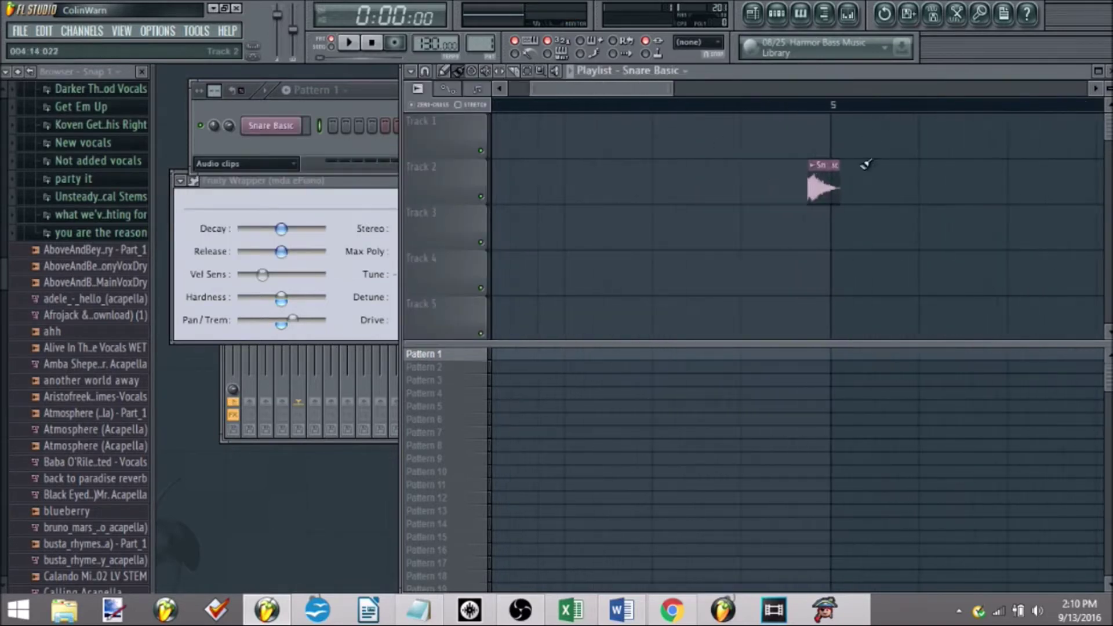
scroll(864, 168, "down", 5)
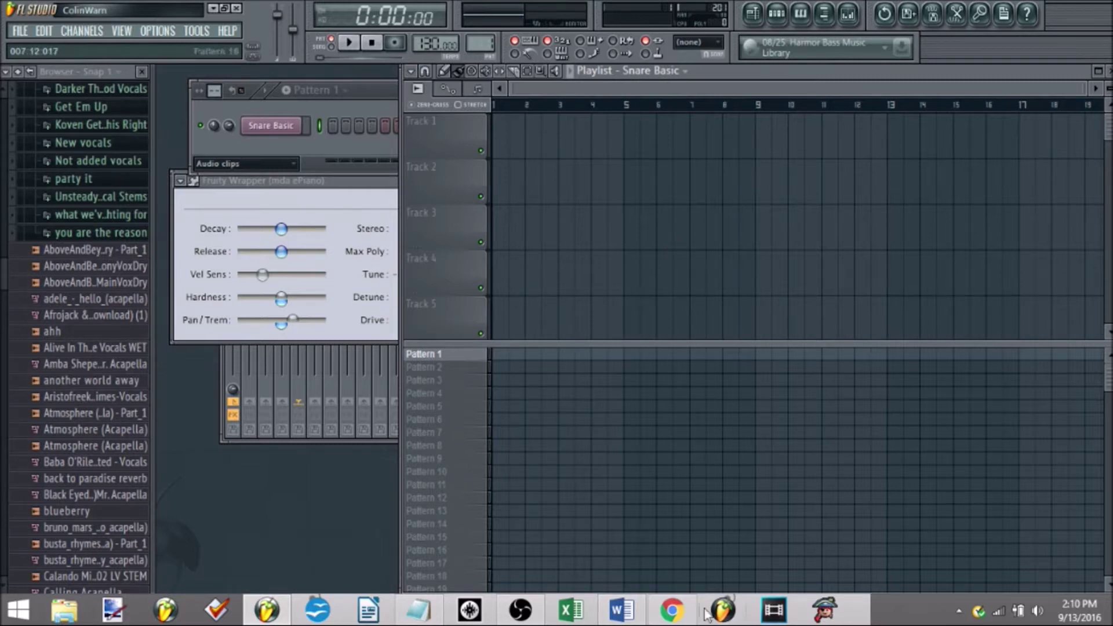
left_click(671, 608)
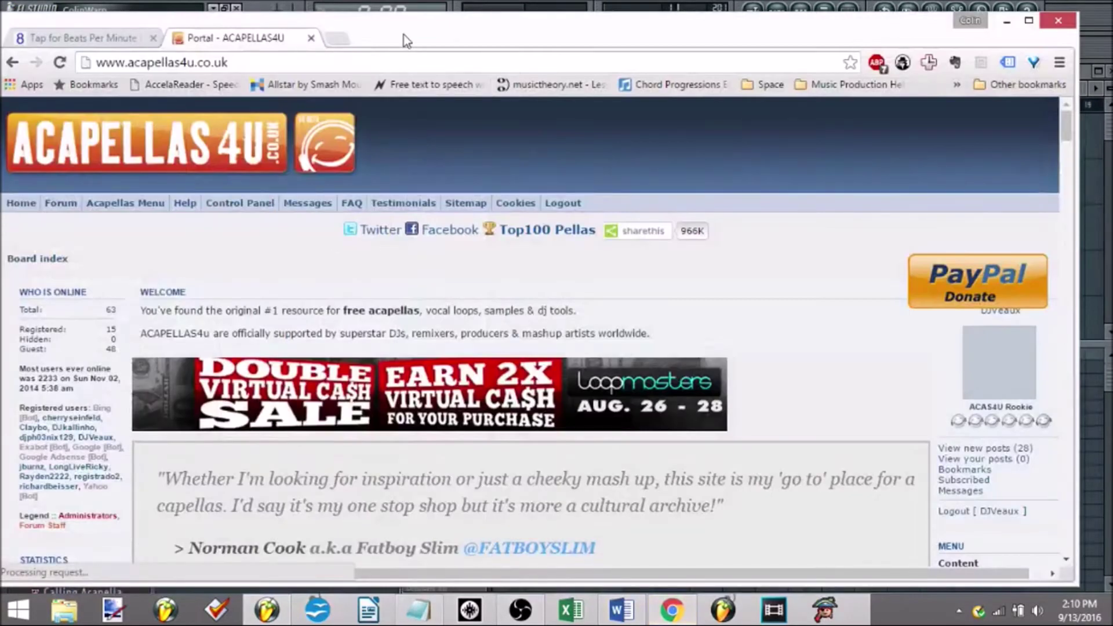
- Nudge the Acapellas4U browser window aside, then hide it to return to FL Studio
left_click_drag(404, 34, 420, 32)
mouse_move(132, 206)
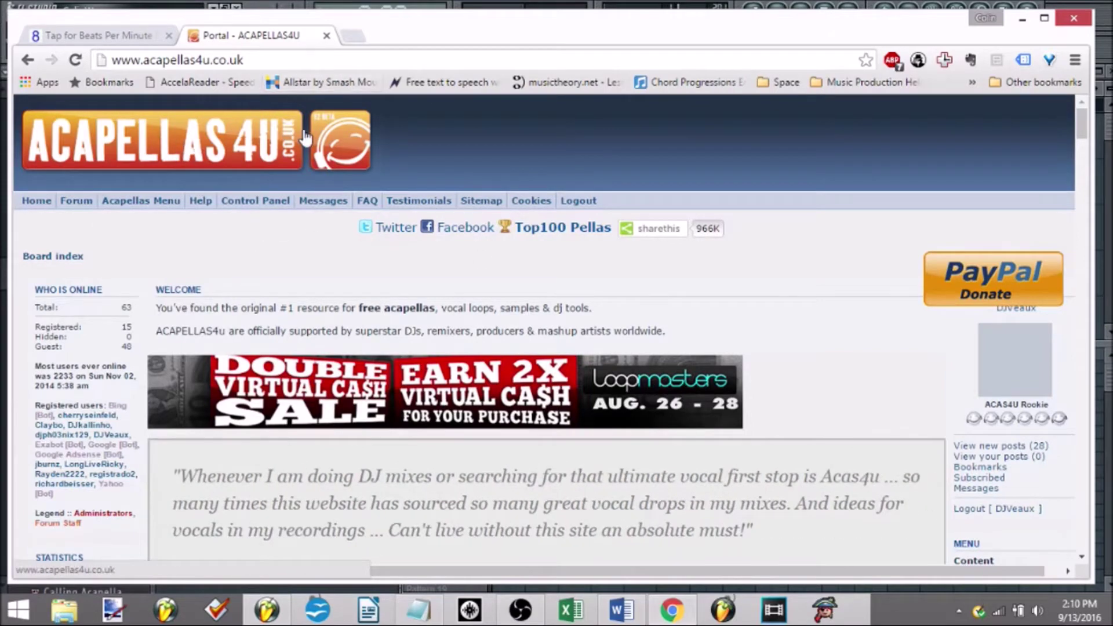
left_click(1023, 20)
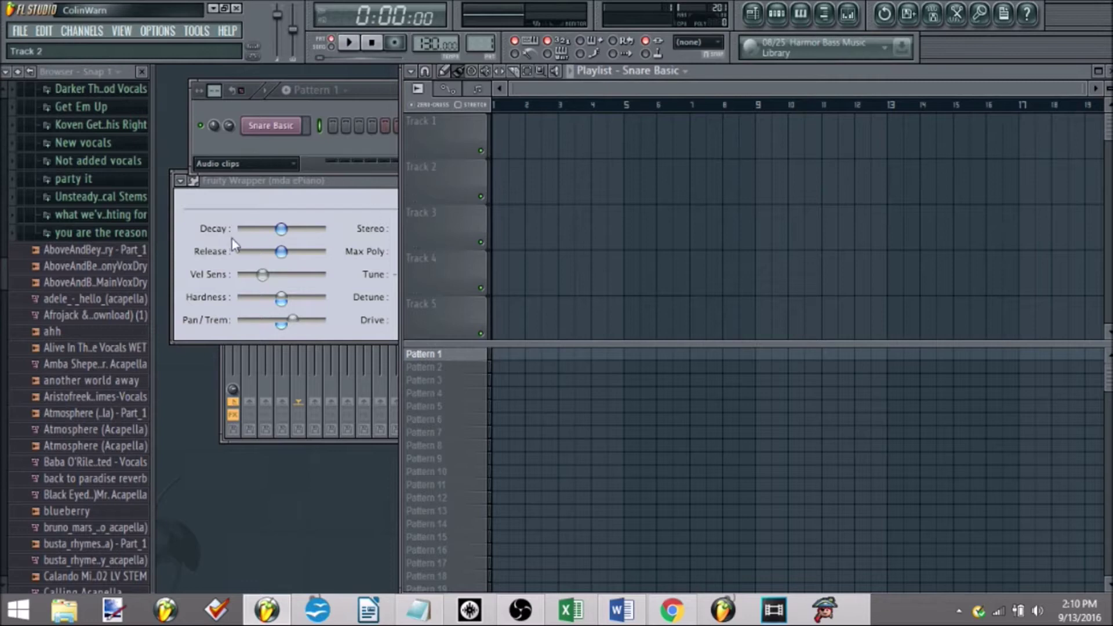
- Drag Atmosphere (Acapella) into the Playlist and place it at bar 1 of Track 1
left_click_drag(96, 430, 651, 208)
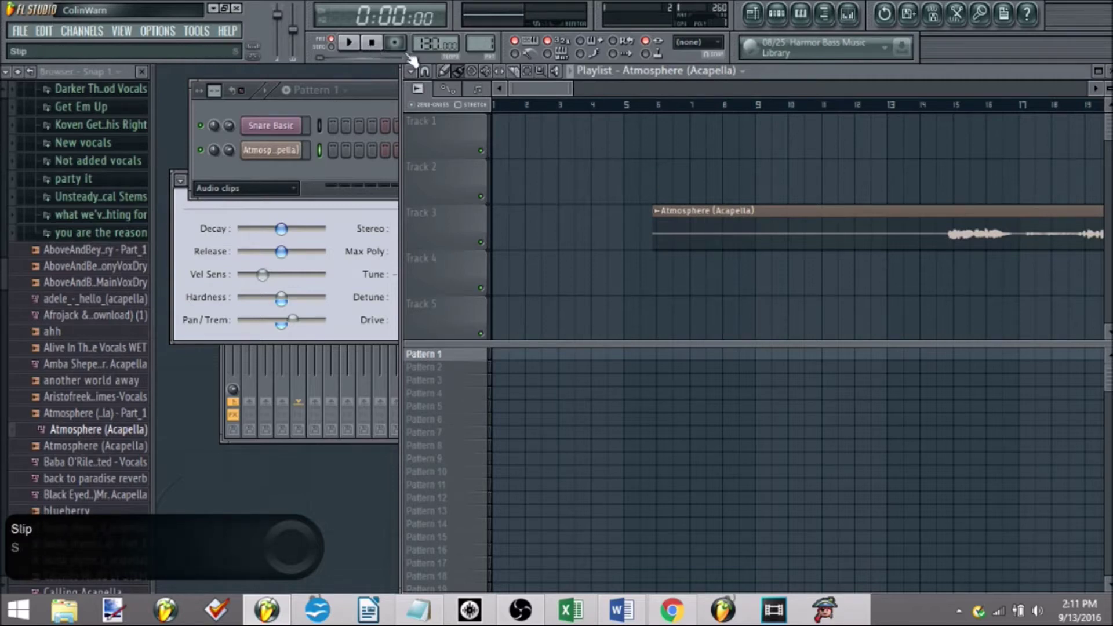
scroll(690, 159, "down", 5)
left_click_drag(609, 229, 580, 139)
scroll(545, 186, "up", 5)
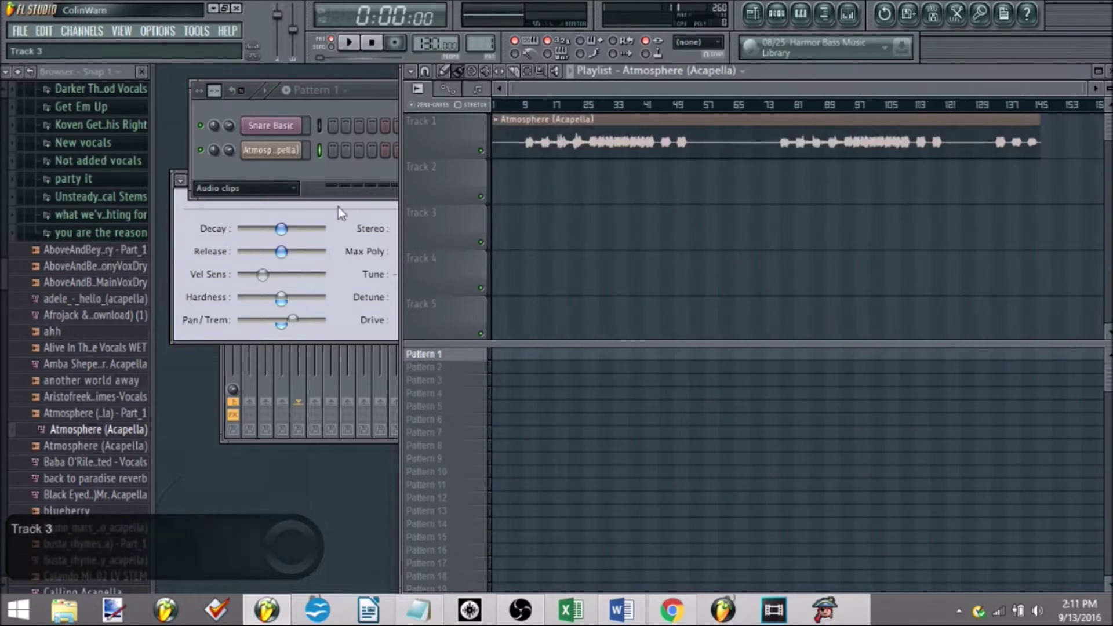
- Audition the acapella from around bar 9, jump near bar 31, then stop playback
left_click(592, 104)
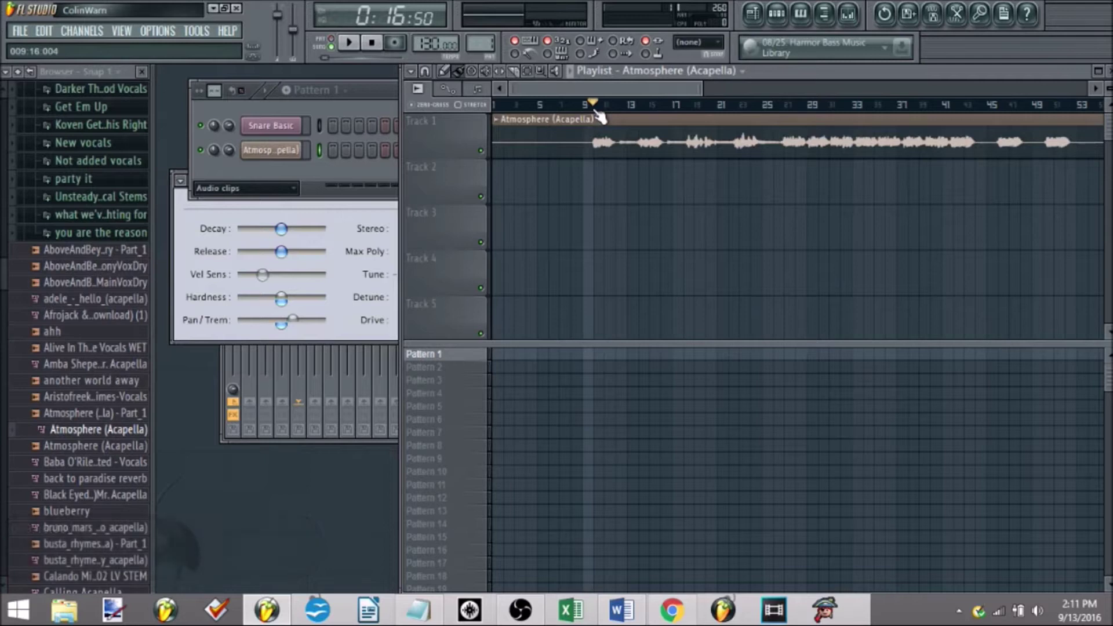
scroll(687, 168, "down", 3)
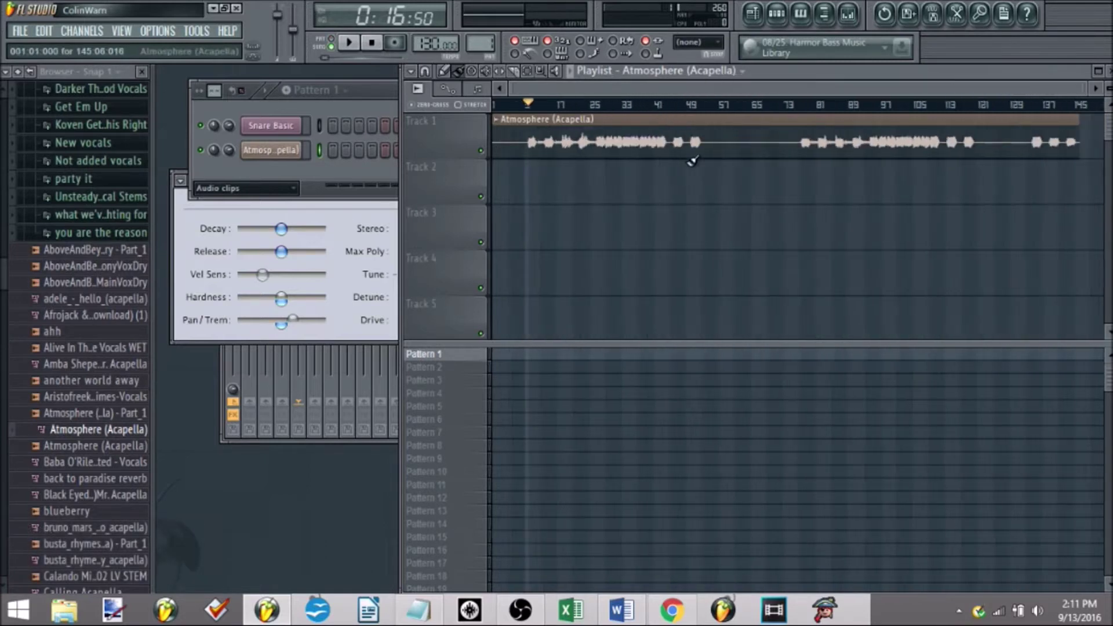
key("space")
left_click(596, 105)
scroll(604, 153, "up", 2)
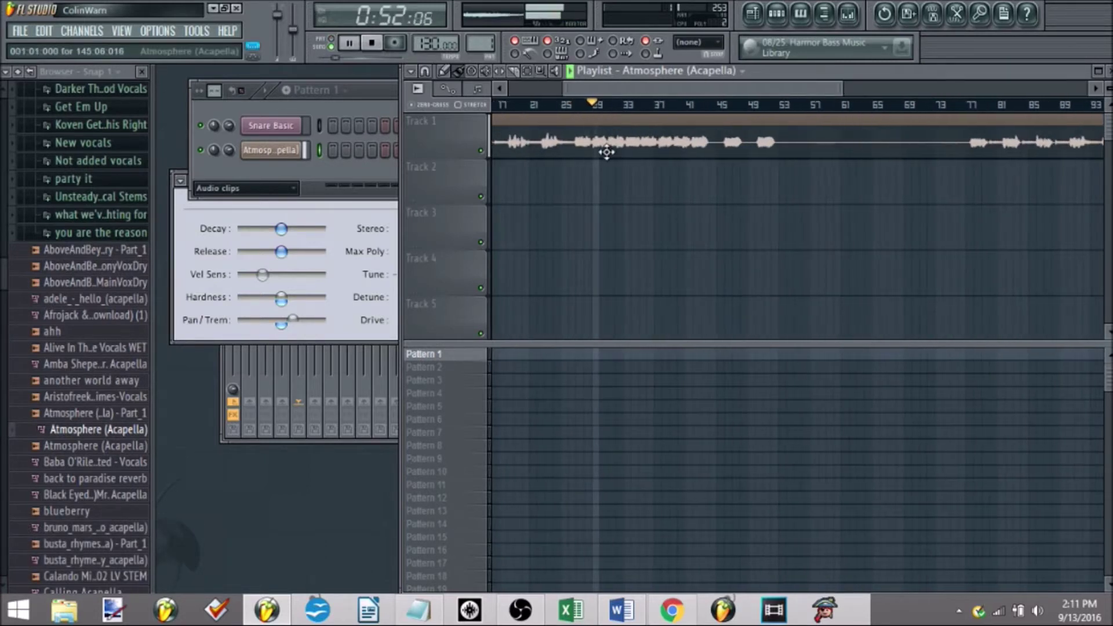
scroll(614, 187, "down", 2)
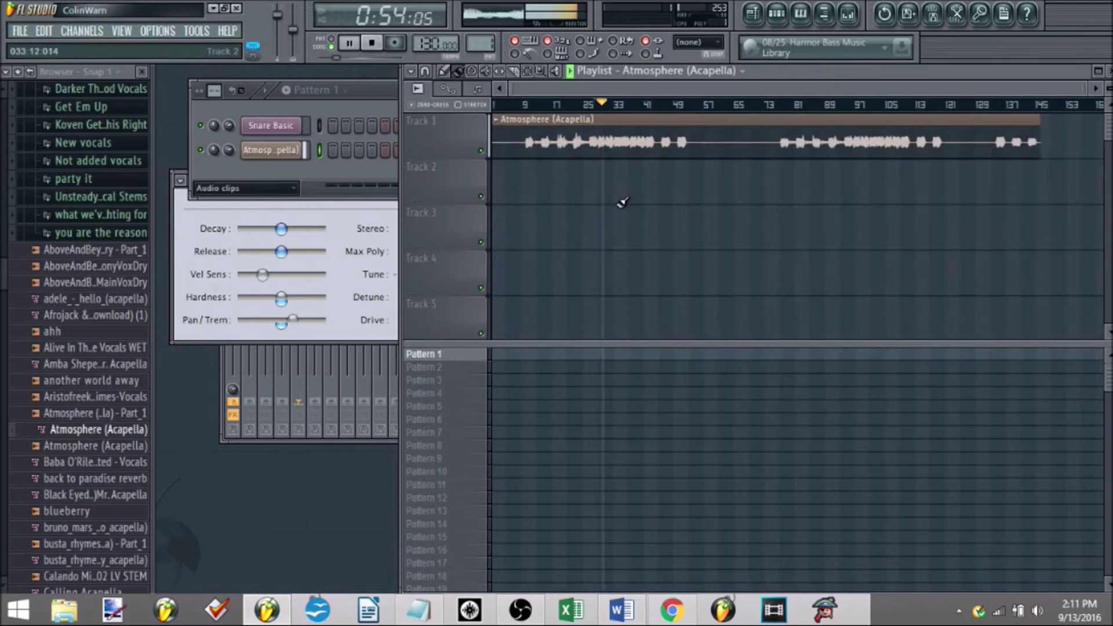
key("space")
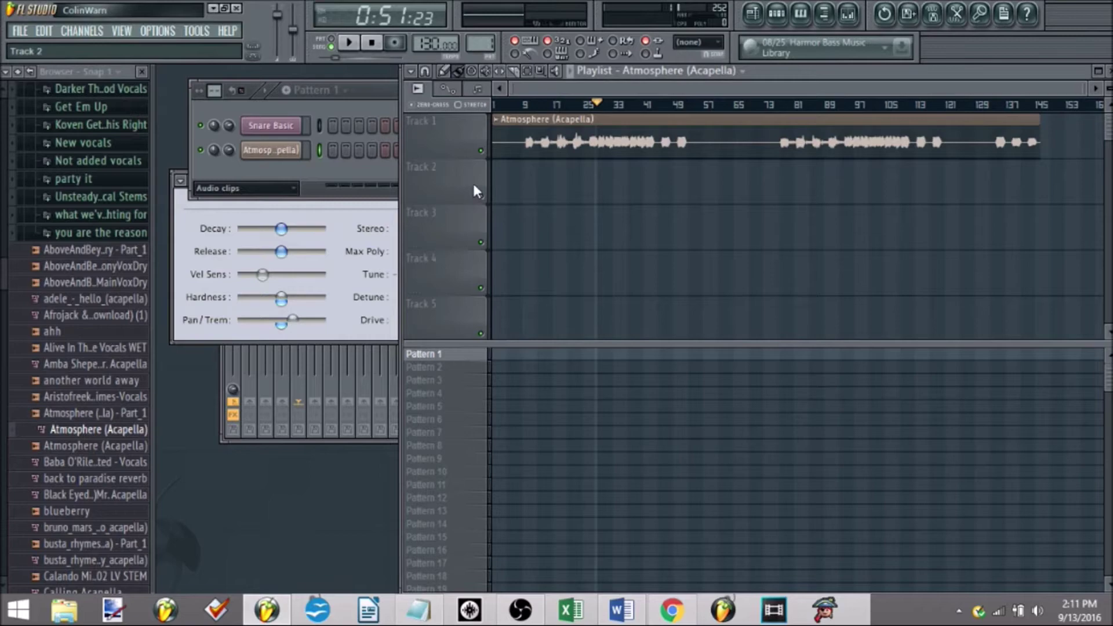
- Google 'kaskade atmosphere bpm' in a new tab, noting 123 BPM in D♯ major, then close it
left_click(671, 610)
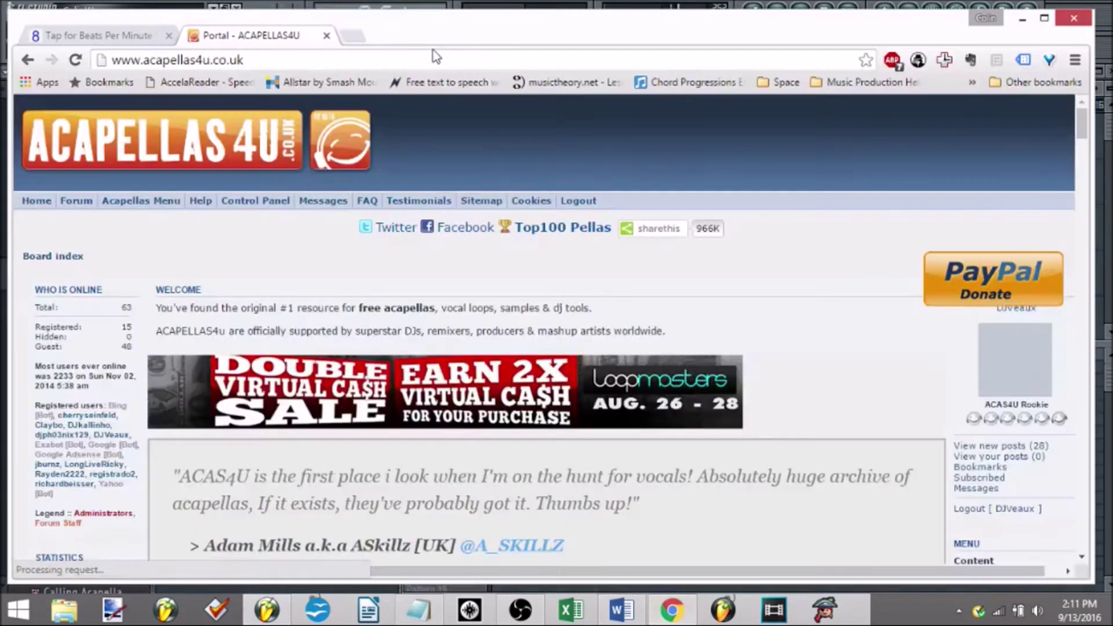
left_click(351, 38)
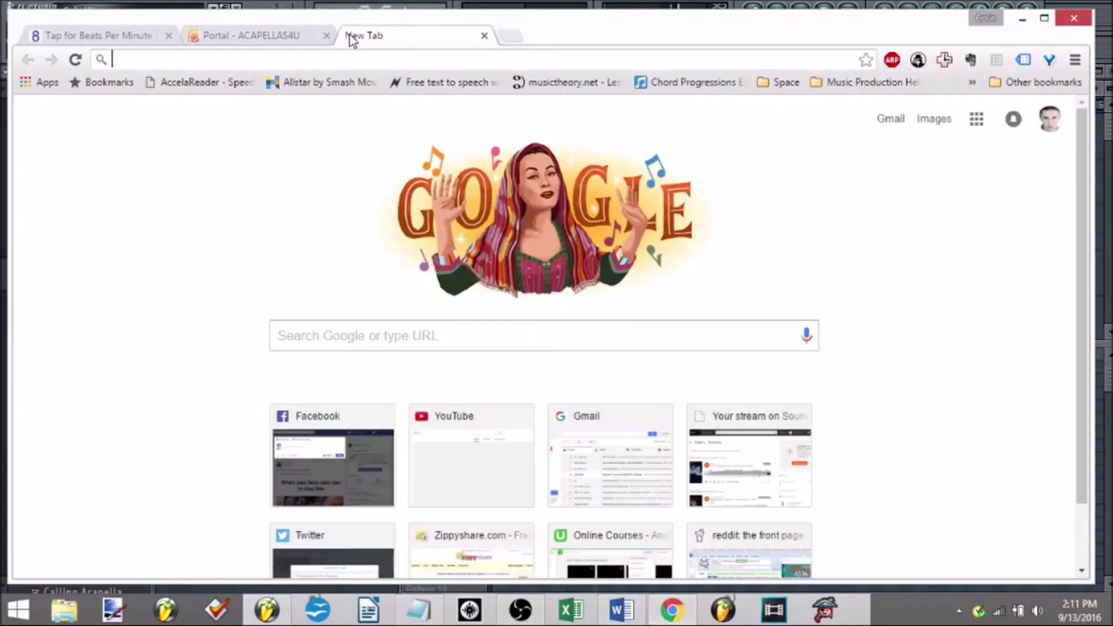
type("a")
key("BackSpace")
key("BackSpace")
type("kaskade")
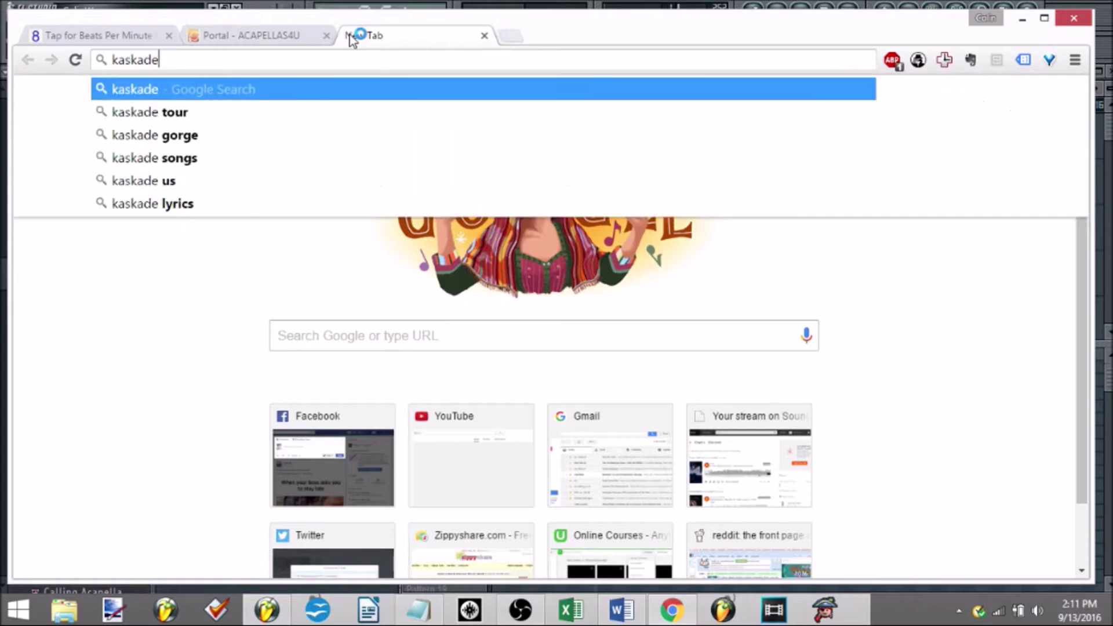
type("  am")
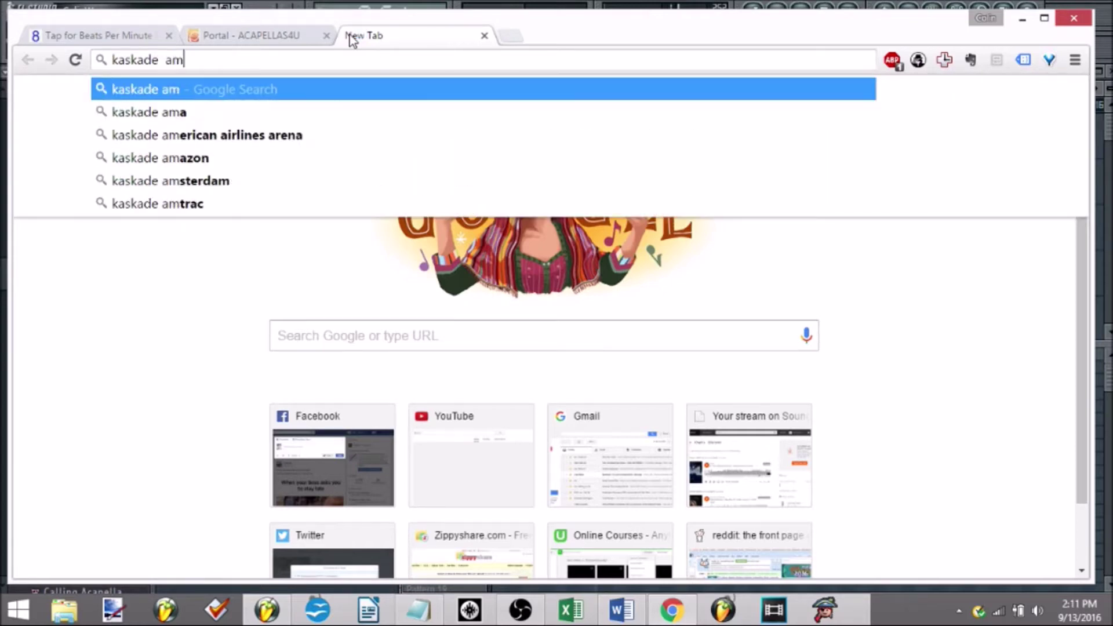
key("BackSpace")
type("tmosphere")
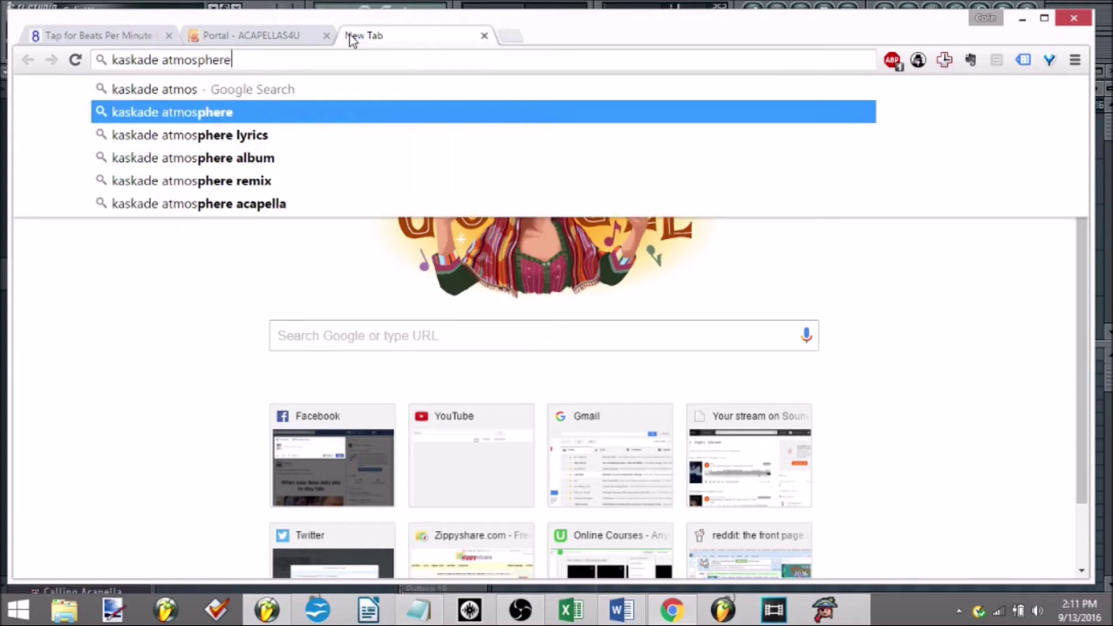
type(" bpm")
key("Return")
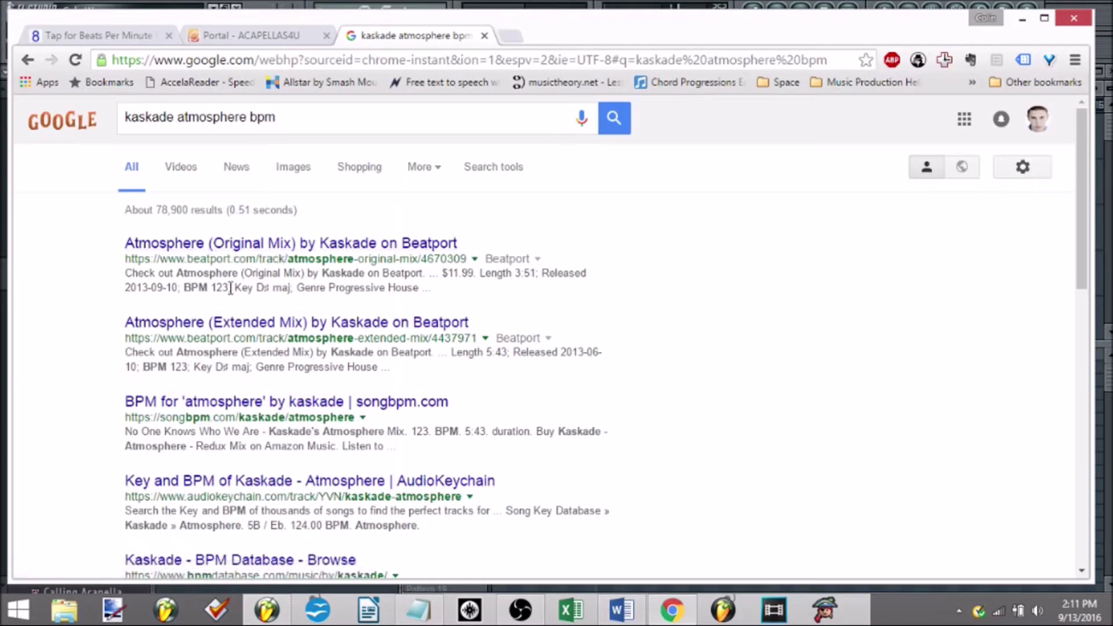
left_click(484, 35)
left_click(1022, 18)
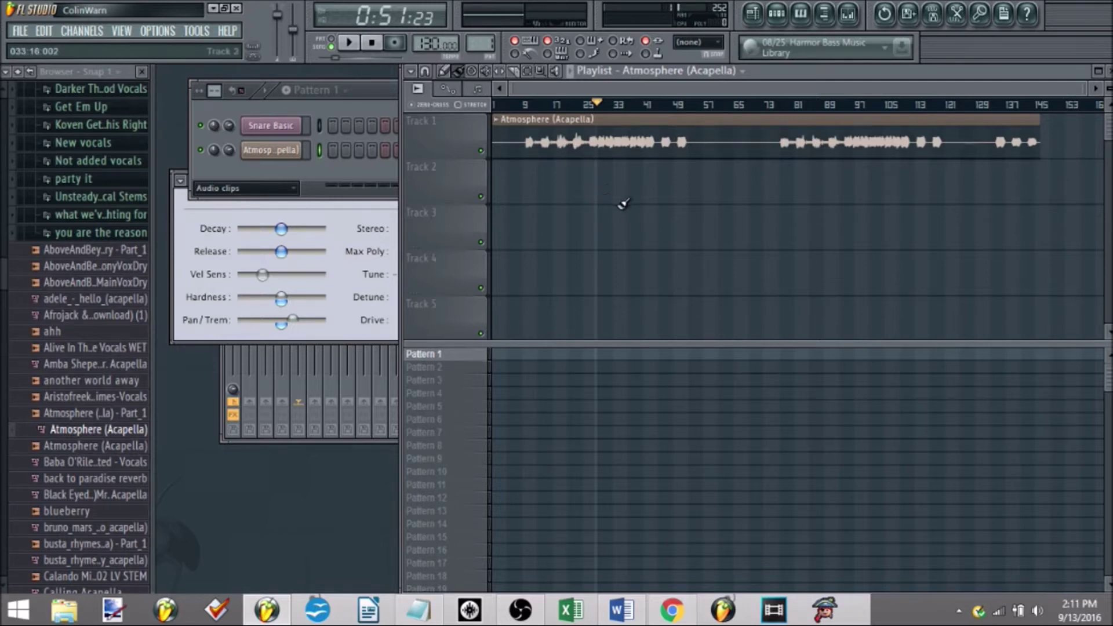
- Set the song position near bar 26 and bring up the all8 Tap for Beats Per Minute page
scroll(603, 205, "up", 5)
left_click(570, 107)
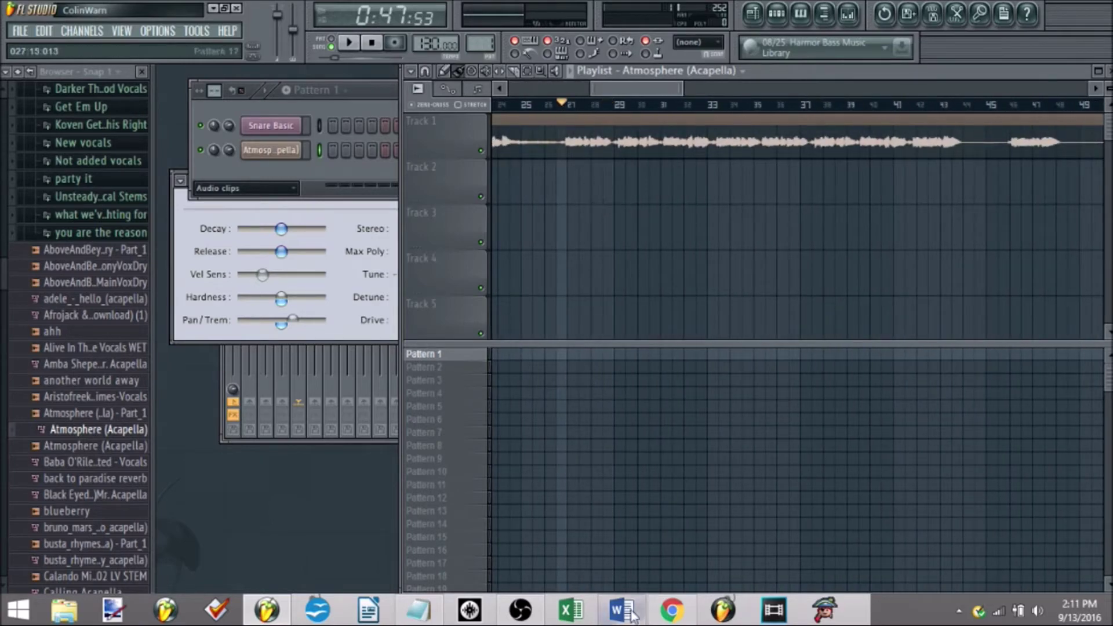
left_click(671, 609)
left_click(64, 36)
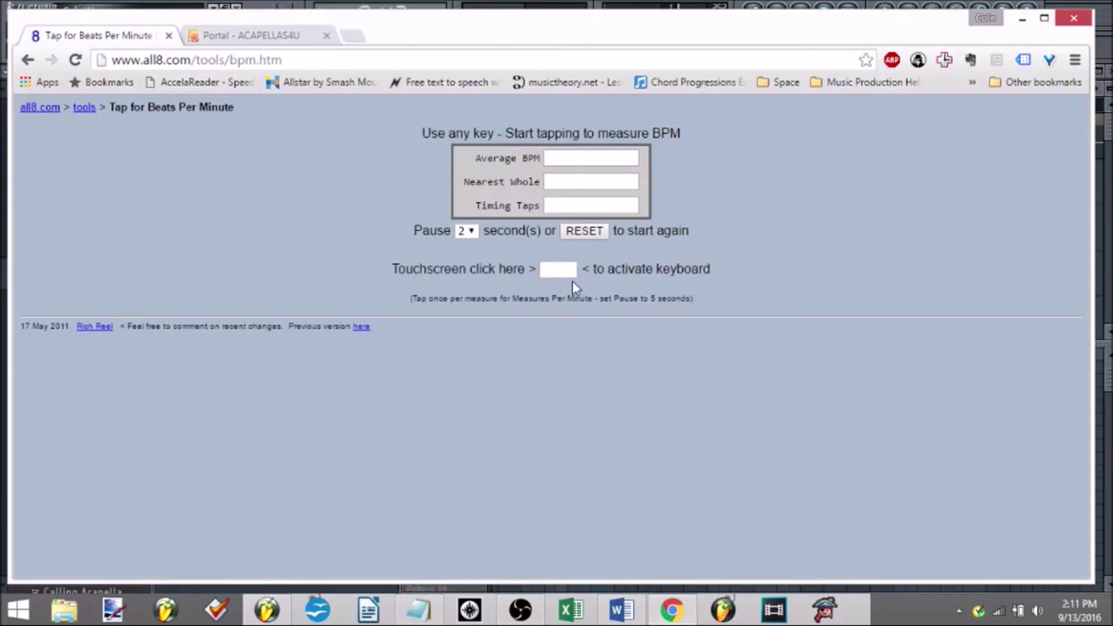
- Tap along to the playing acapella on all8, measuring about 123 BPM over 27 taps
left_click(545, 269)
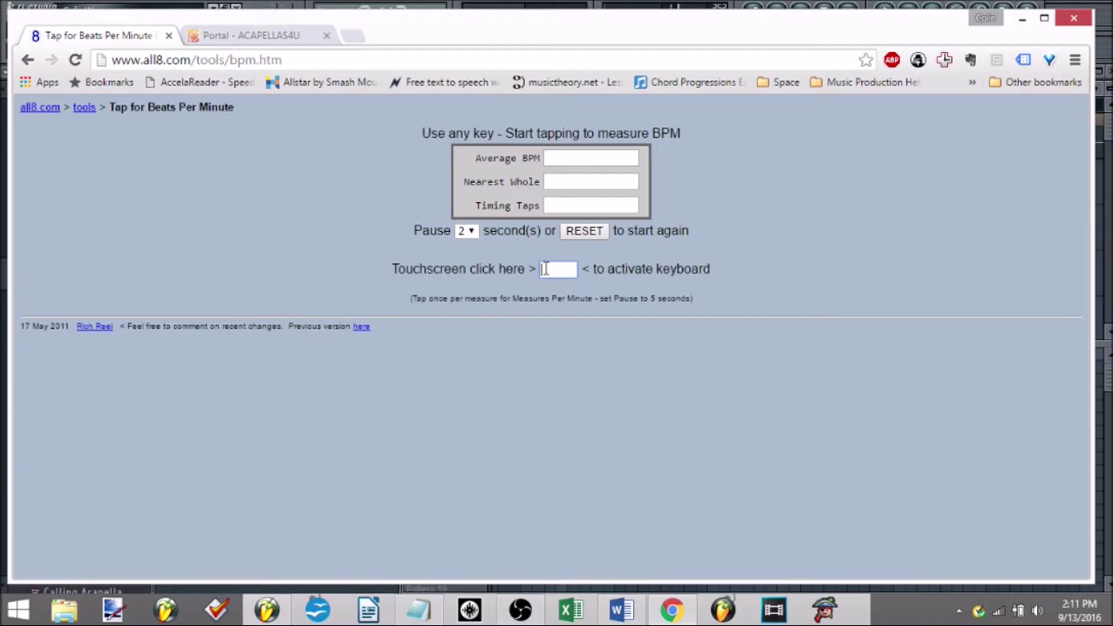
left_click(1022, 18)
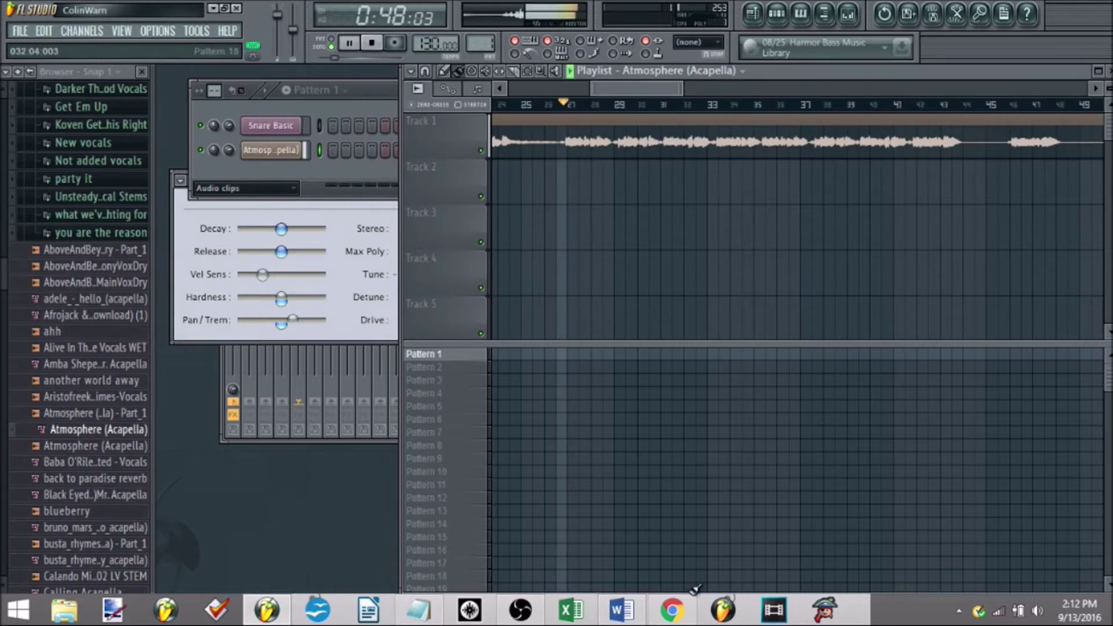
left_click(671, 609)
left_click(564, 271)
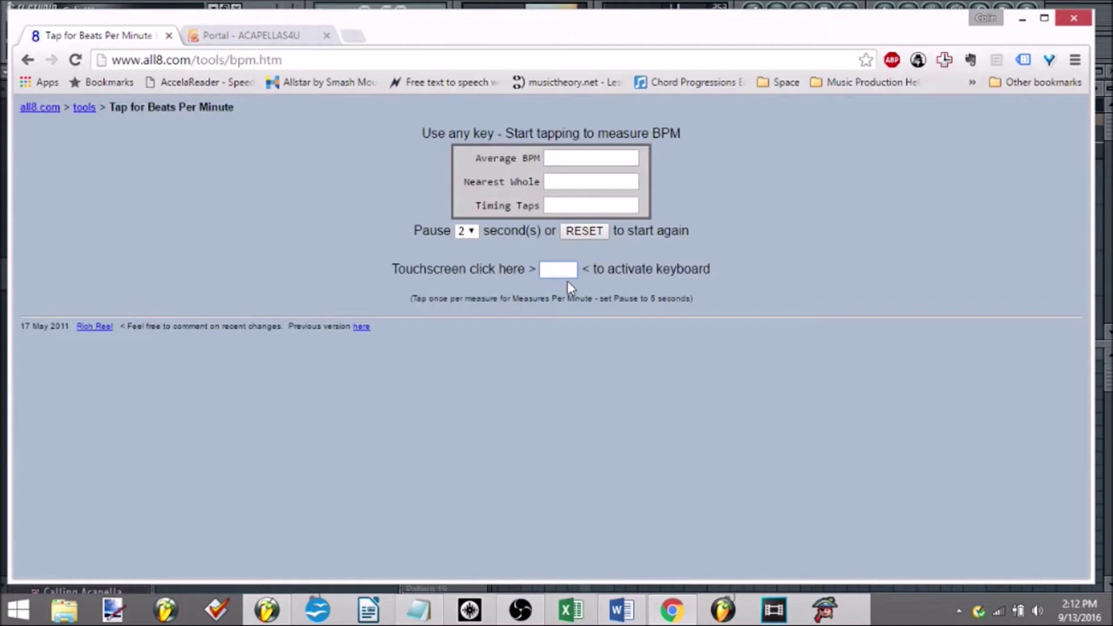
key("q")
key("q")
key("q")
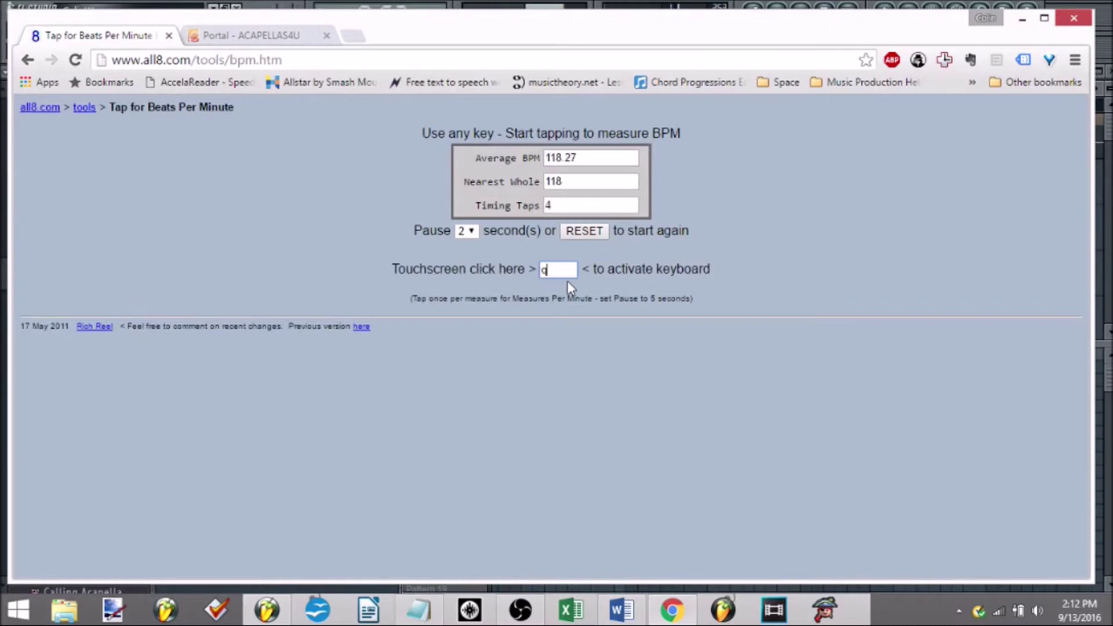
key("q")
key("q")
key("q")
key("q")
key("q")
key("q")
key("q")
key("q")
key("q")
key("q")
key("q")
key("q")
key("q")
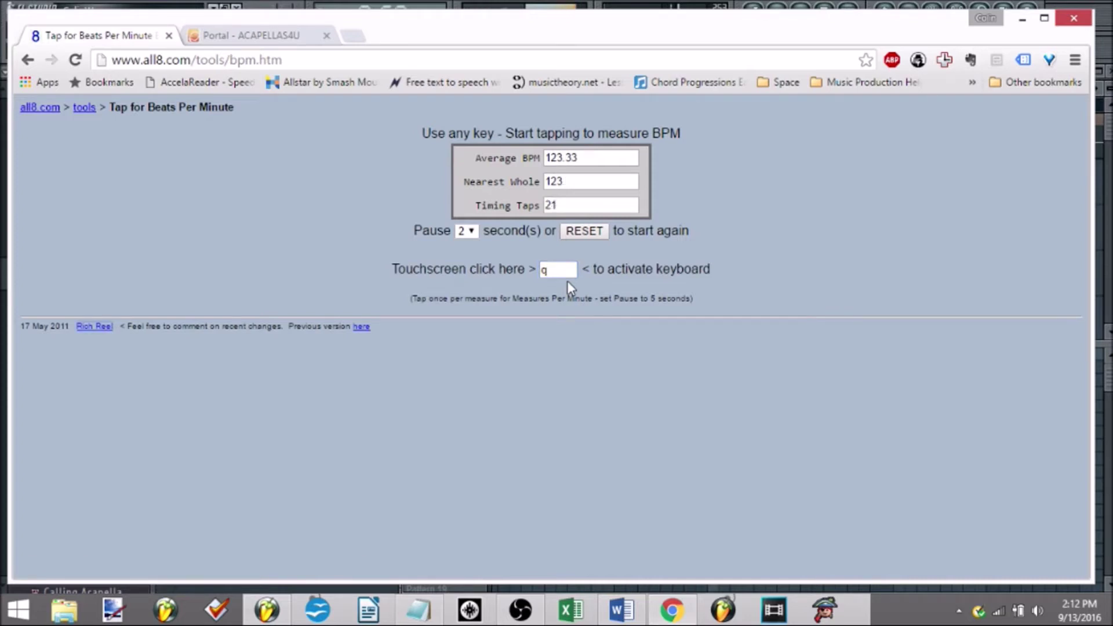
key("Tab")
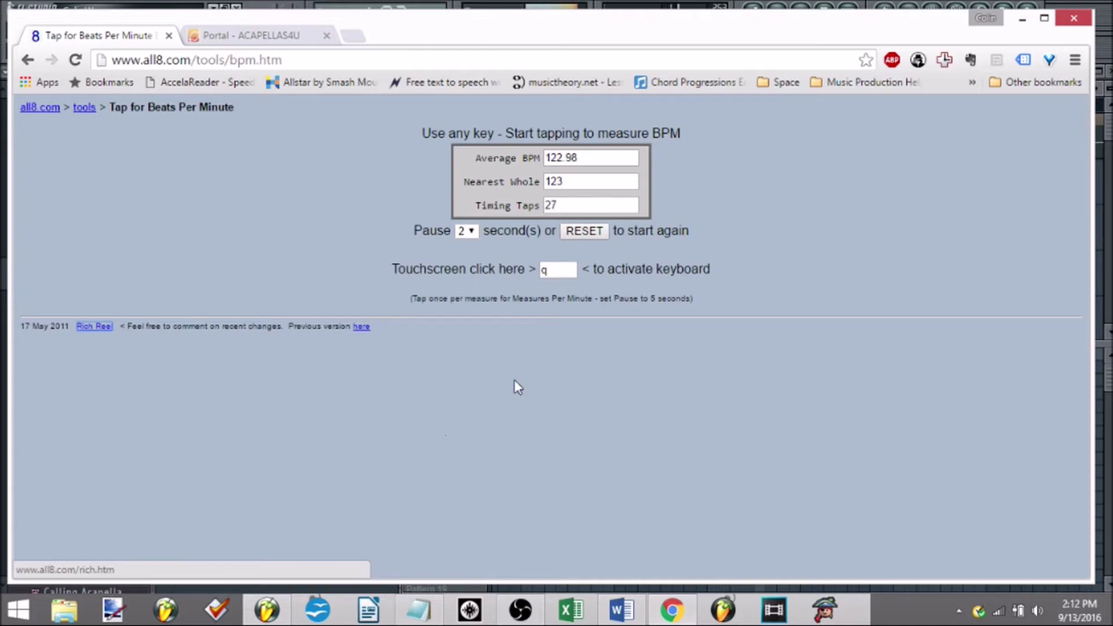
left_click(1023, 19)
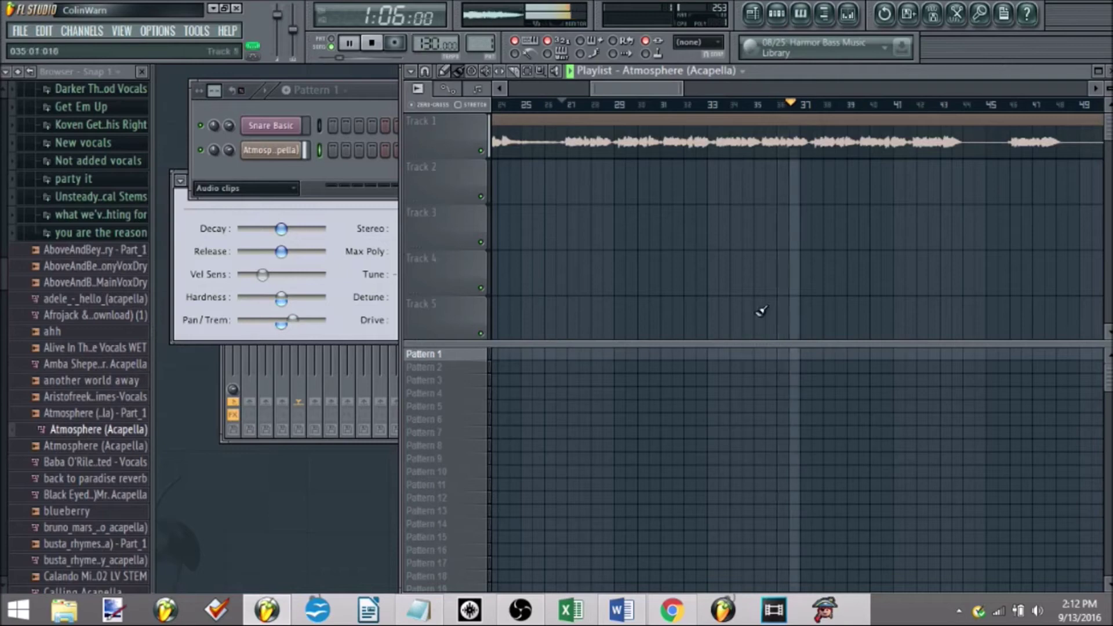
- Stop playback and zoom the playlist out to show the whole Atmosphere (Acapella) clip
key("space")
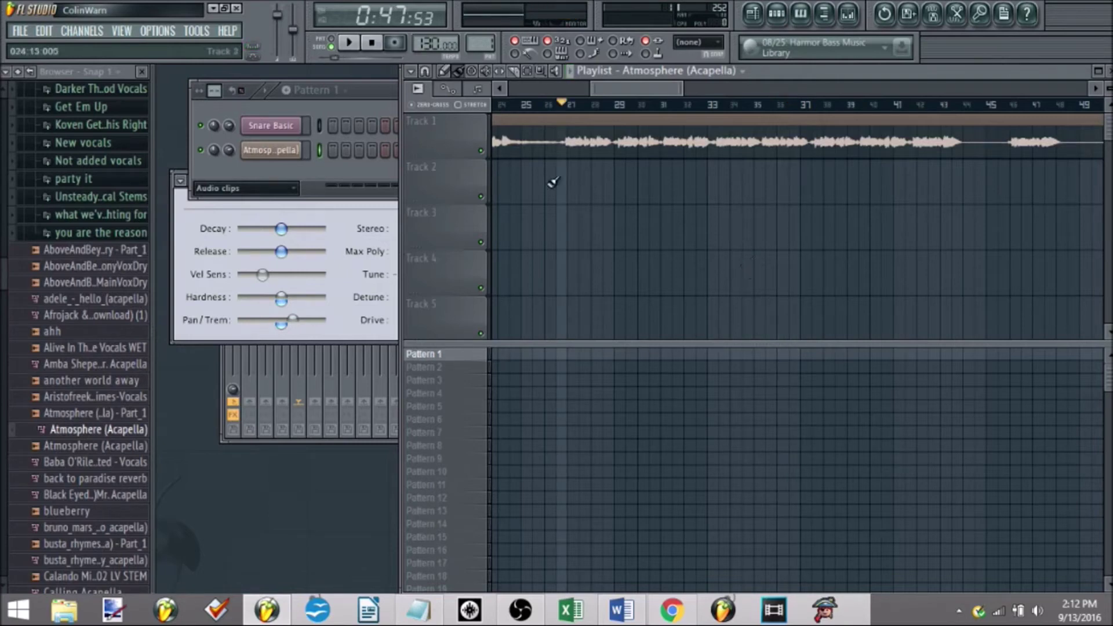
left_click(271, 150)
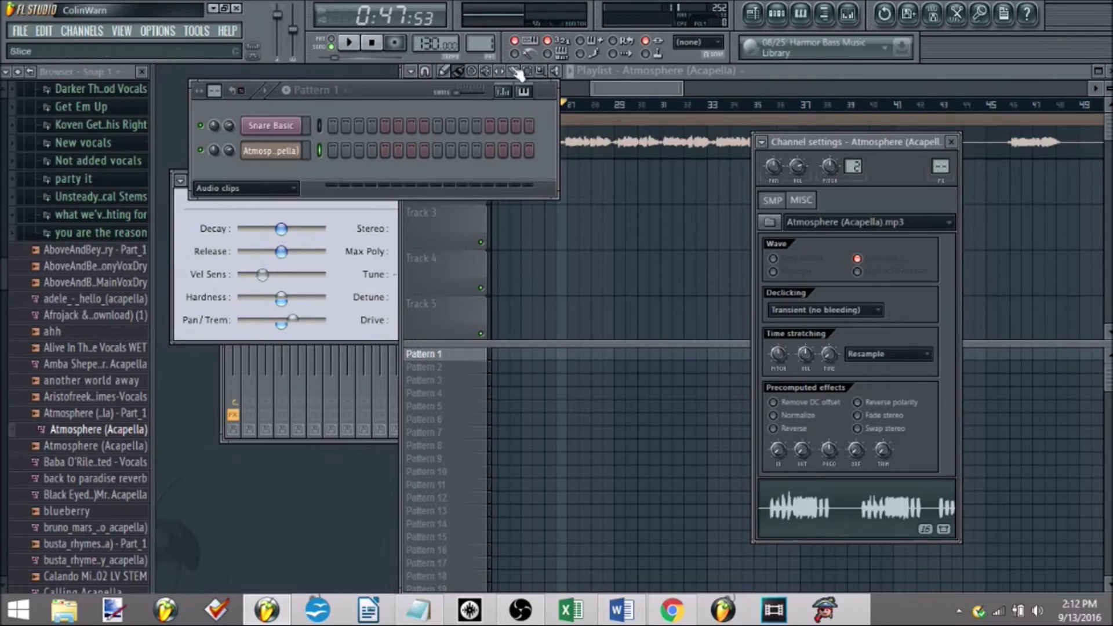
left_click(635, 92)
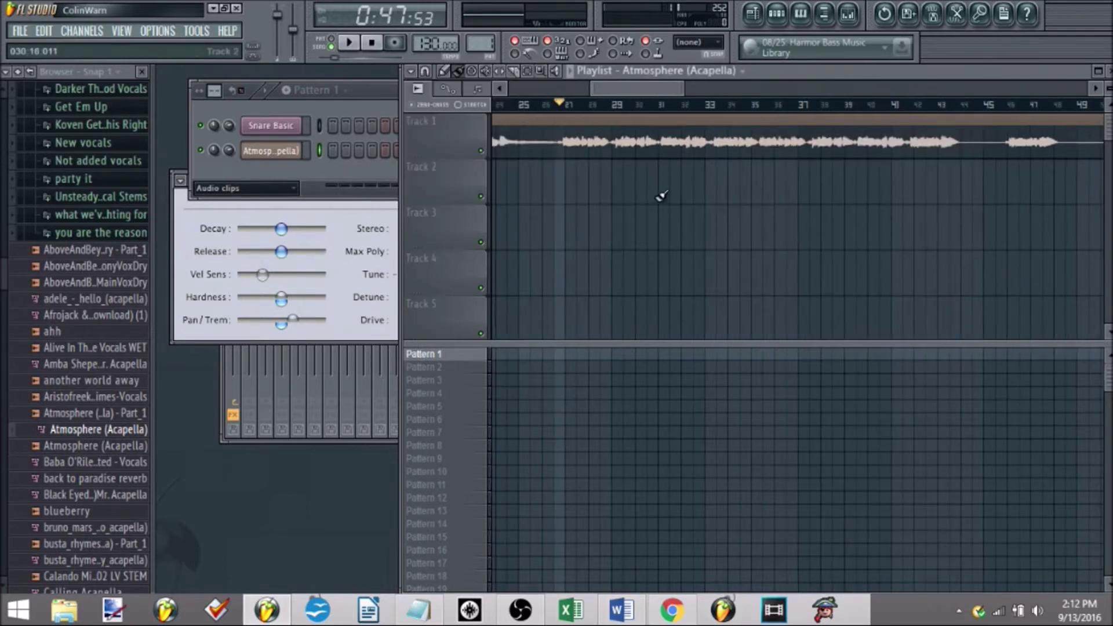
scroll(658, 189, "down", 3)
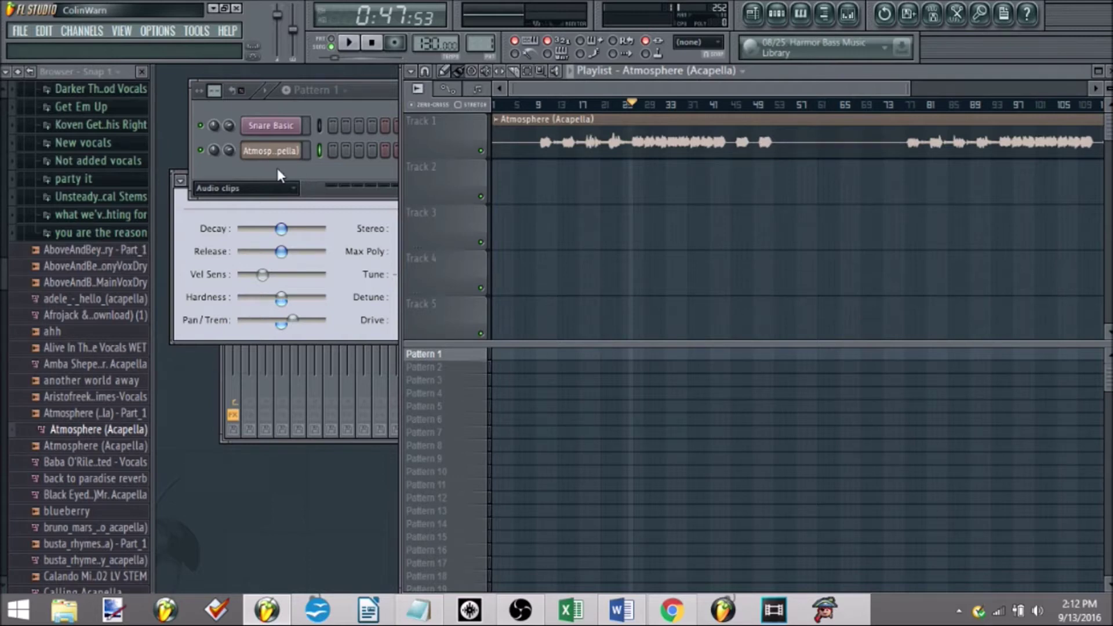
- Autodetect the acapella's tempo and accept 57.215 BPM via the Time knob's Type in (BPM)
left_click(270, 151)
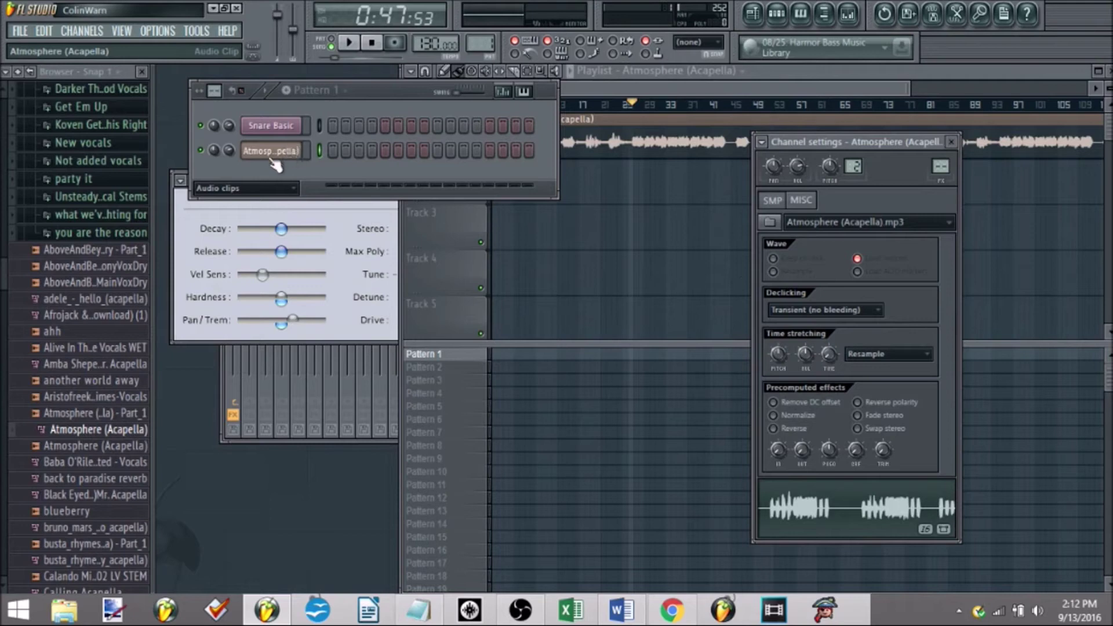
right_click(830, 353)
left_click(862, 381)
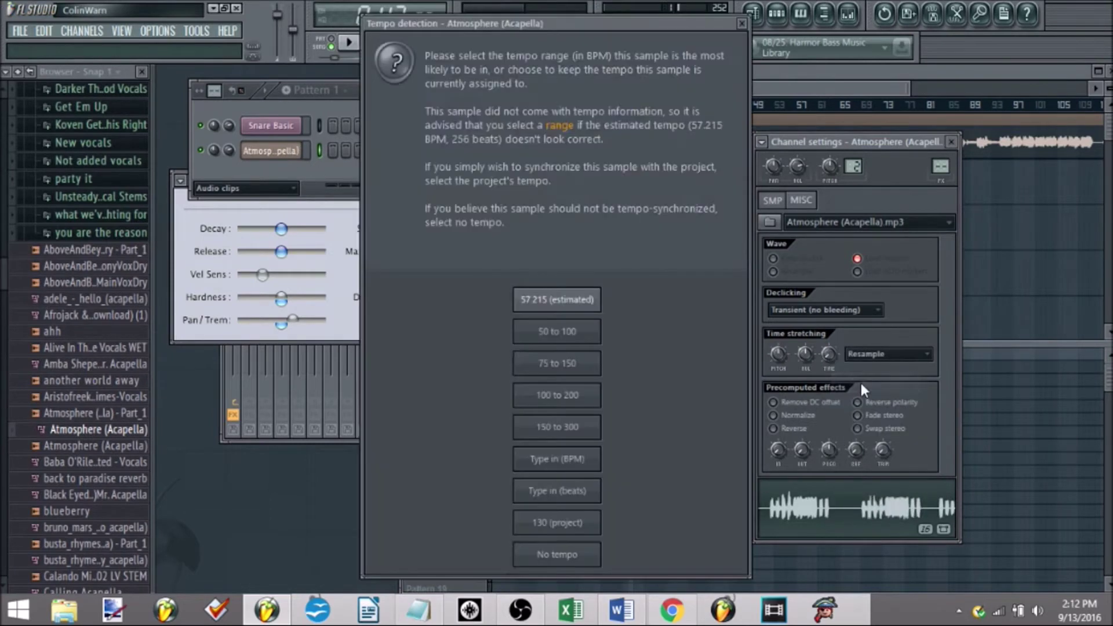
left_click(572, 457)
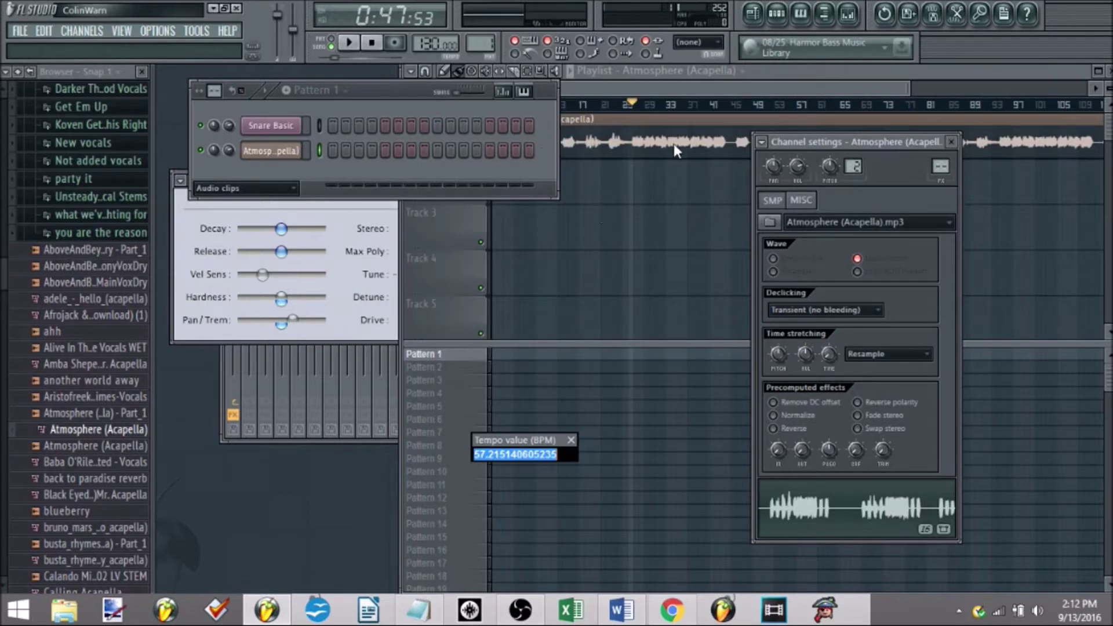
key("Return")
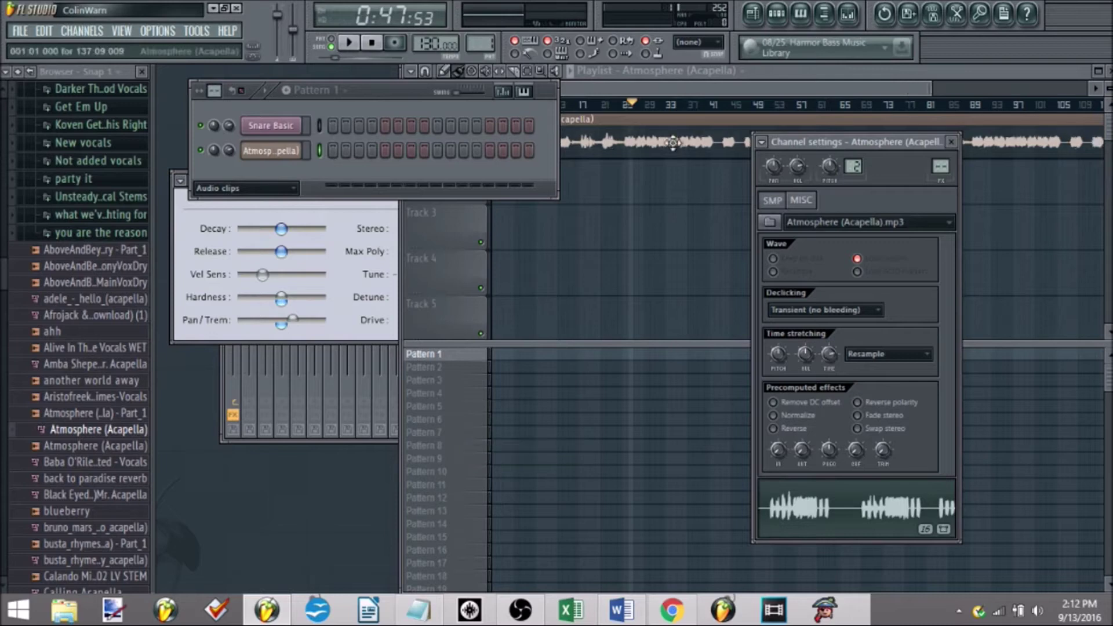
left_click(655, 184)
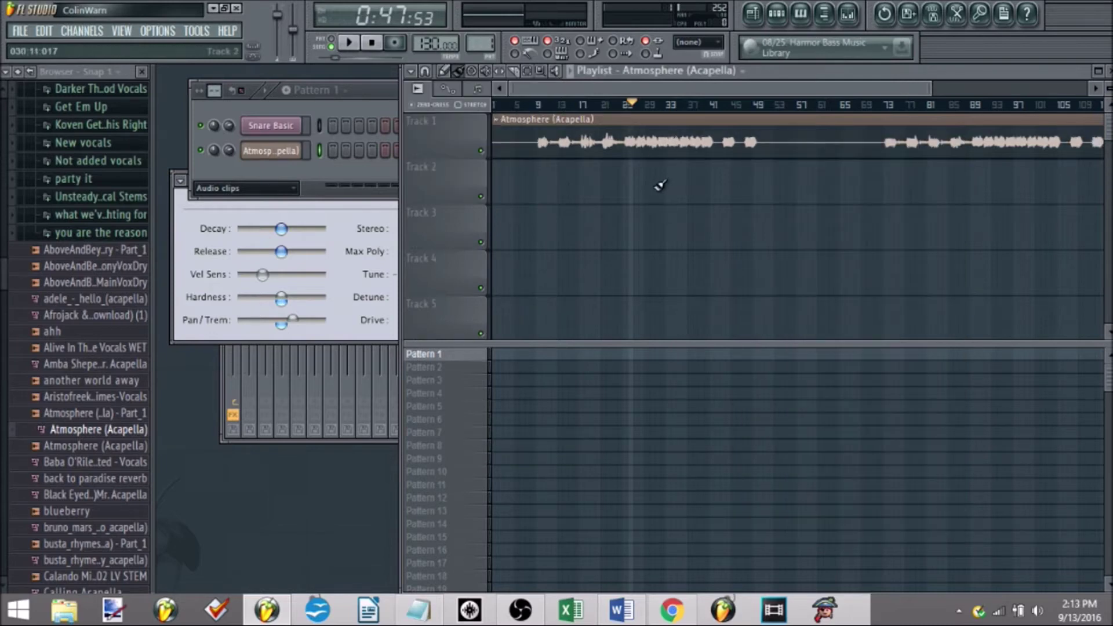
scroll(580, 266, "up", 4)
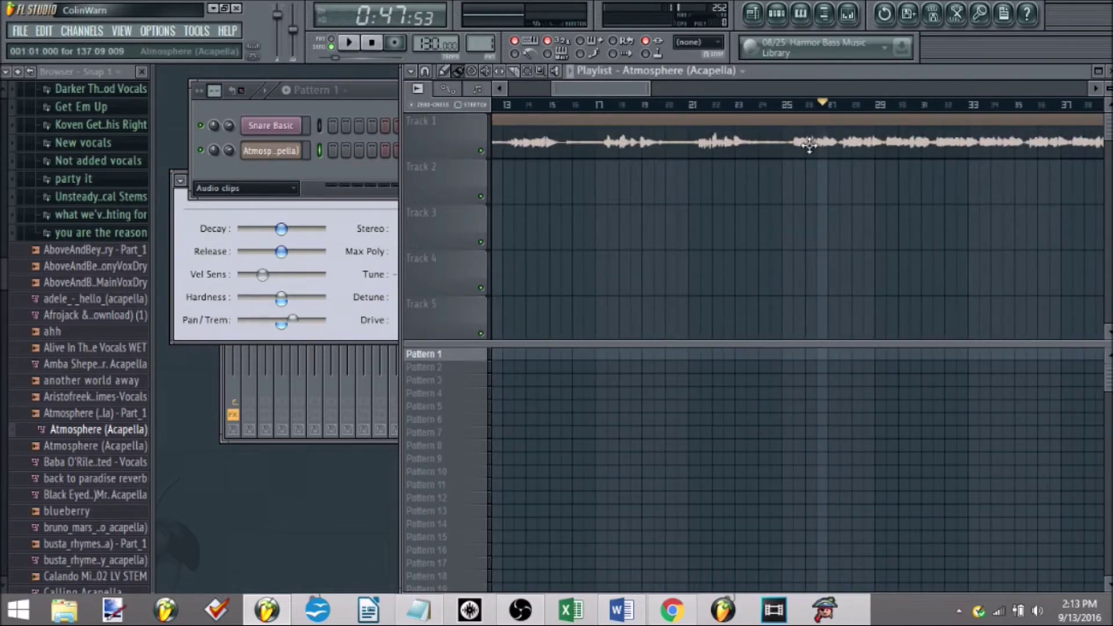
scroll(776, 147, "down", 1)
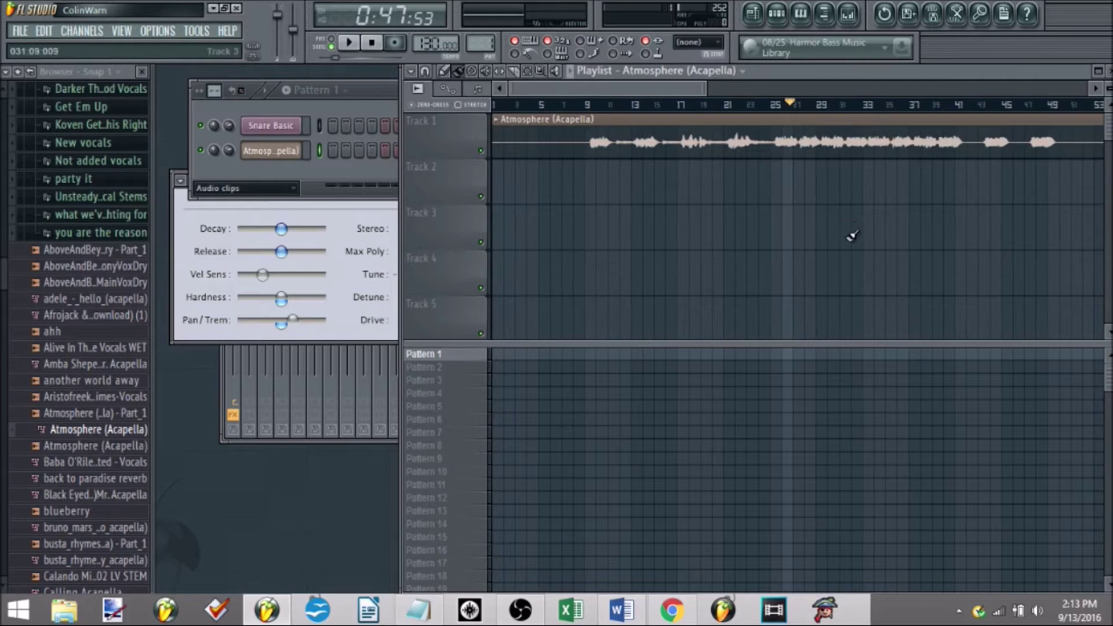
key("space")
scroll(854, 237, "up", 4)
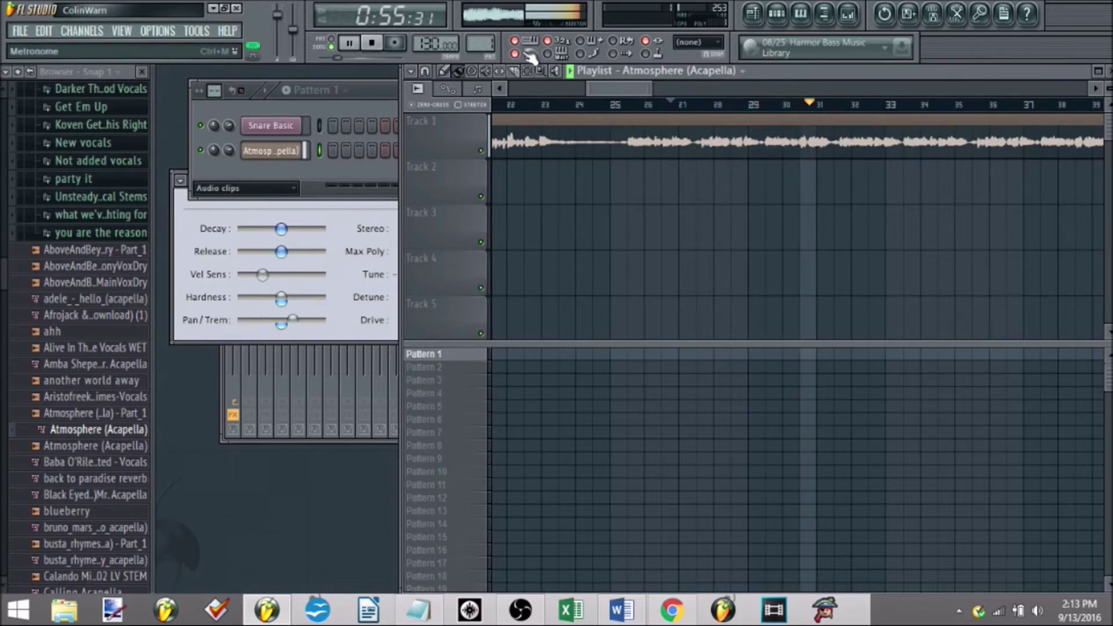
key("space")
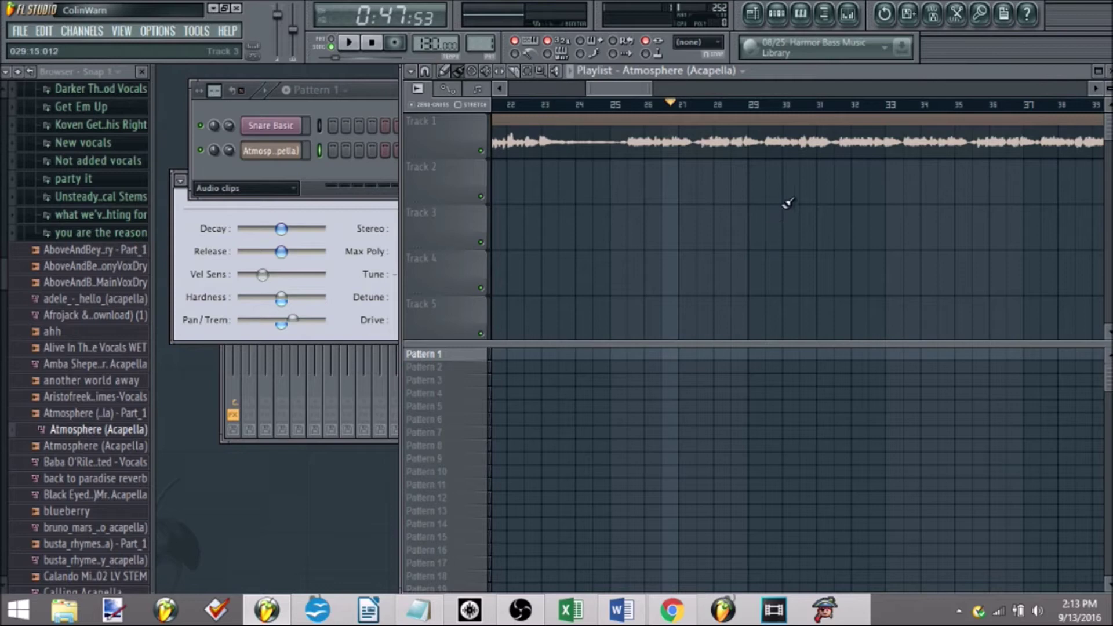
- Switch the acapella's time stretching from Resample to Pro default and play it back
left_click(270, 151)
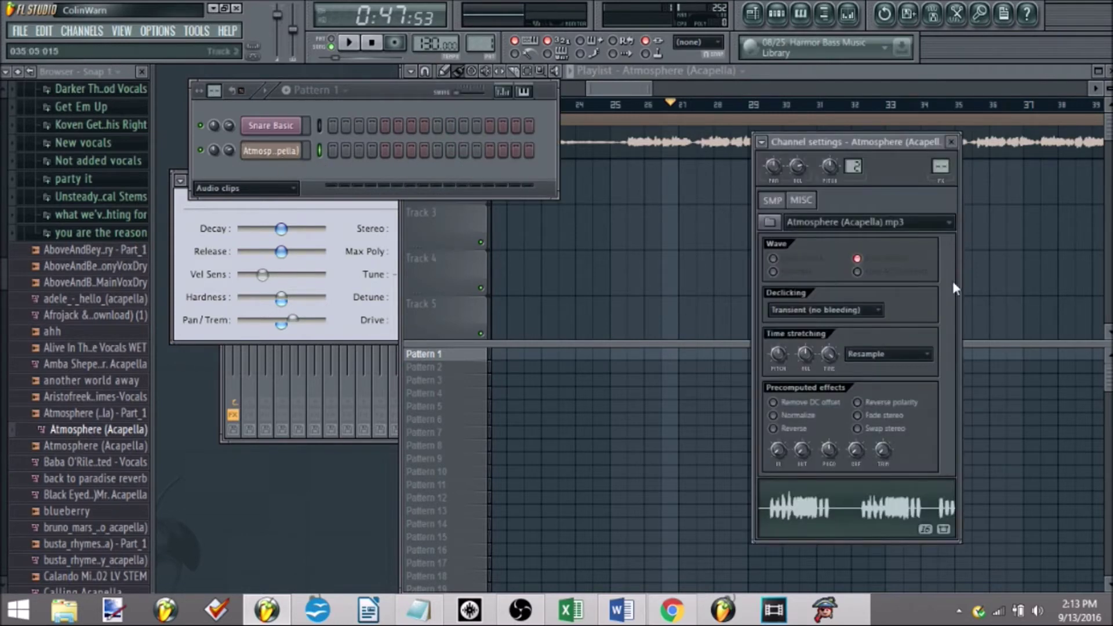
left_click(902, 354)
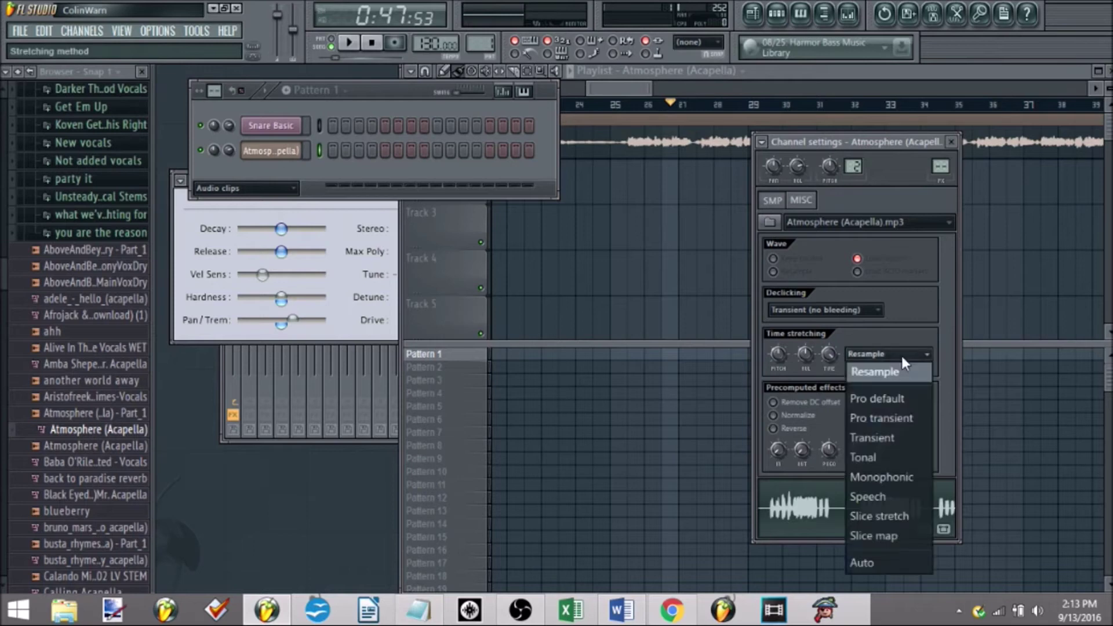
left_click(879, 405)
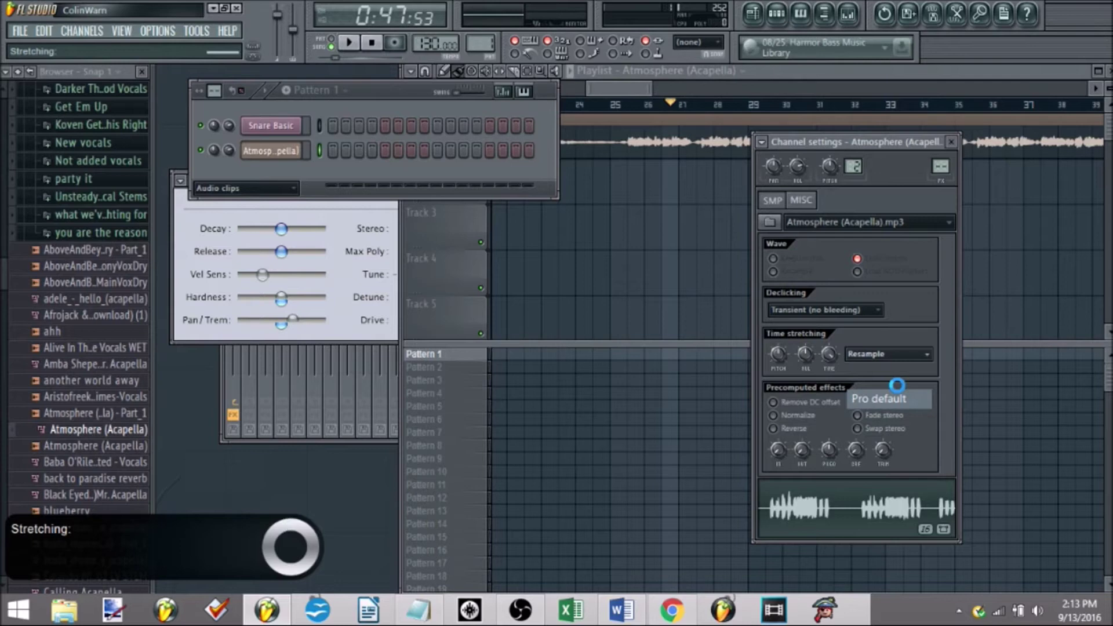
left_click(952, 142)
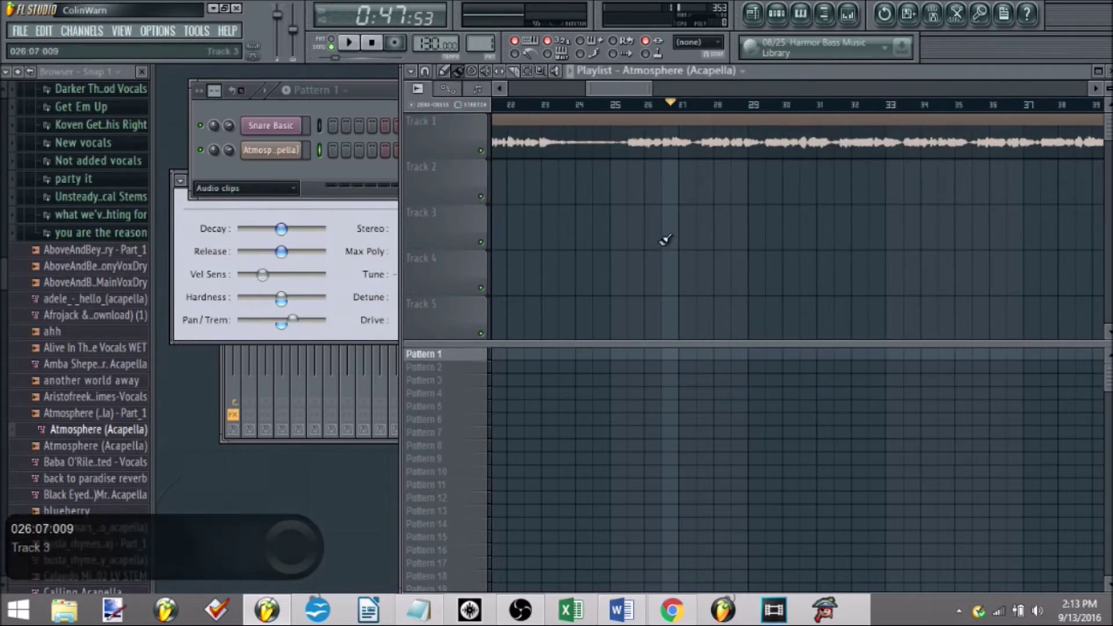
key("space")
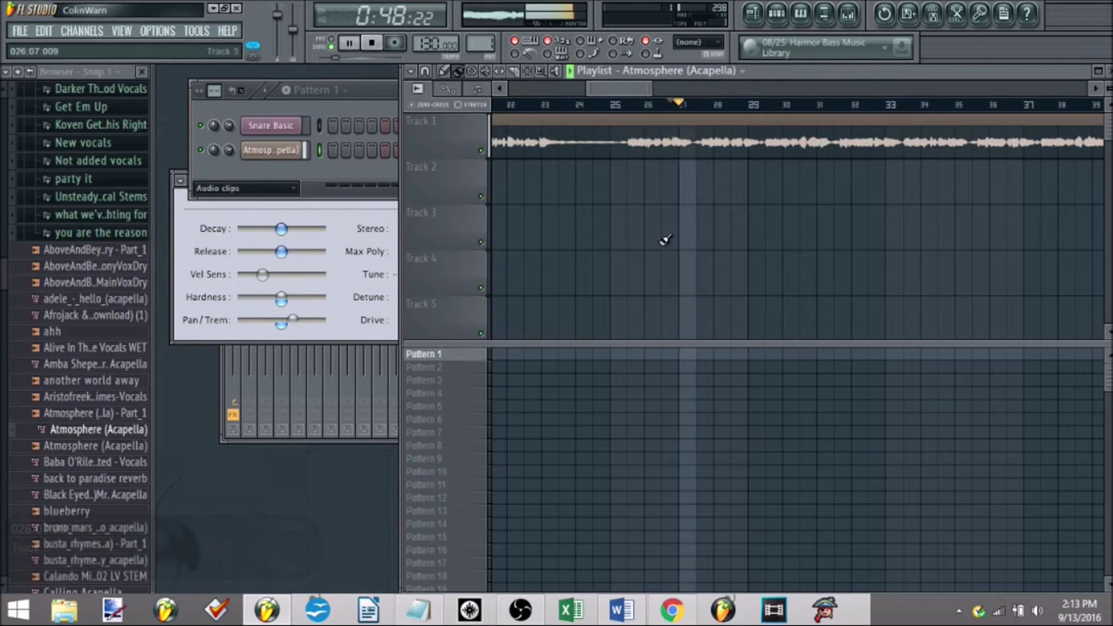
- Turn on the metronome, stop, and set the tempo to 100 BPM, restretching all channels
scroll(665, 239, "down", 2)
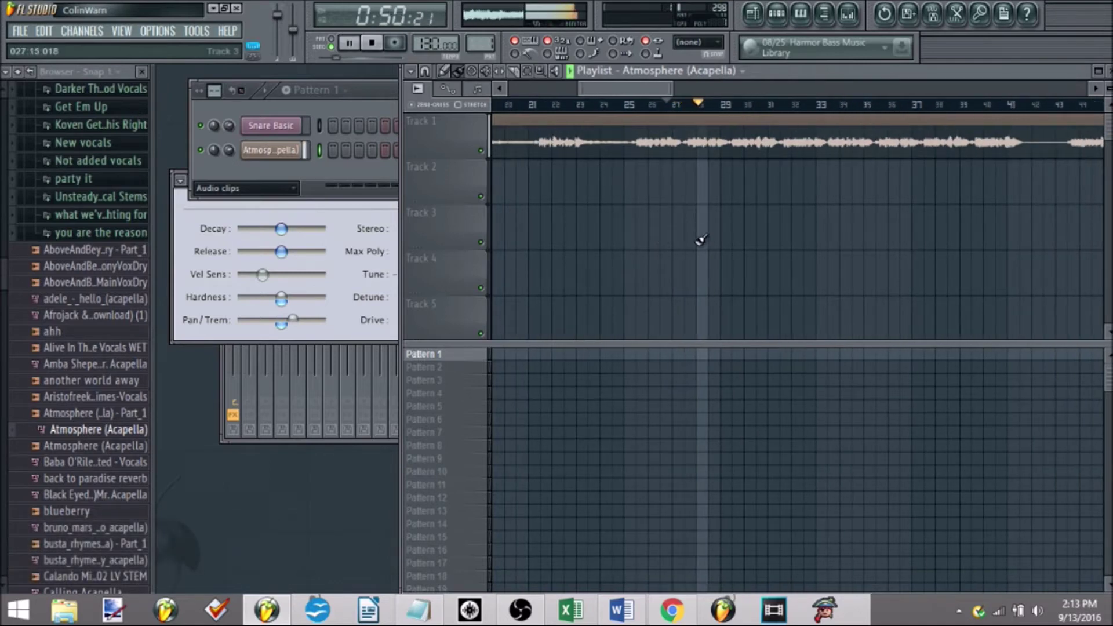
left_click(516, 54)
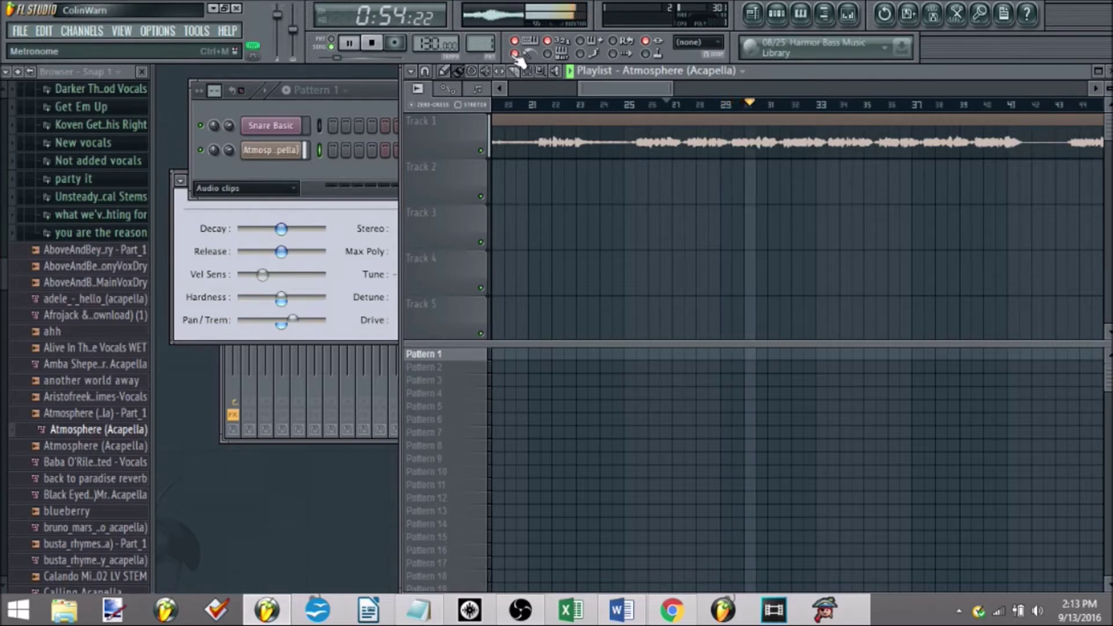
key("space")
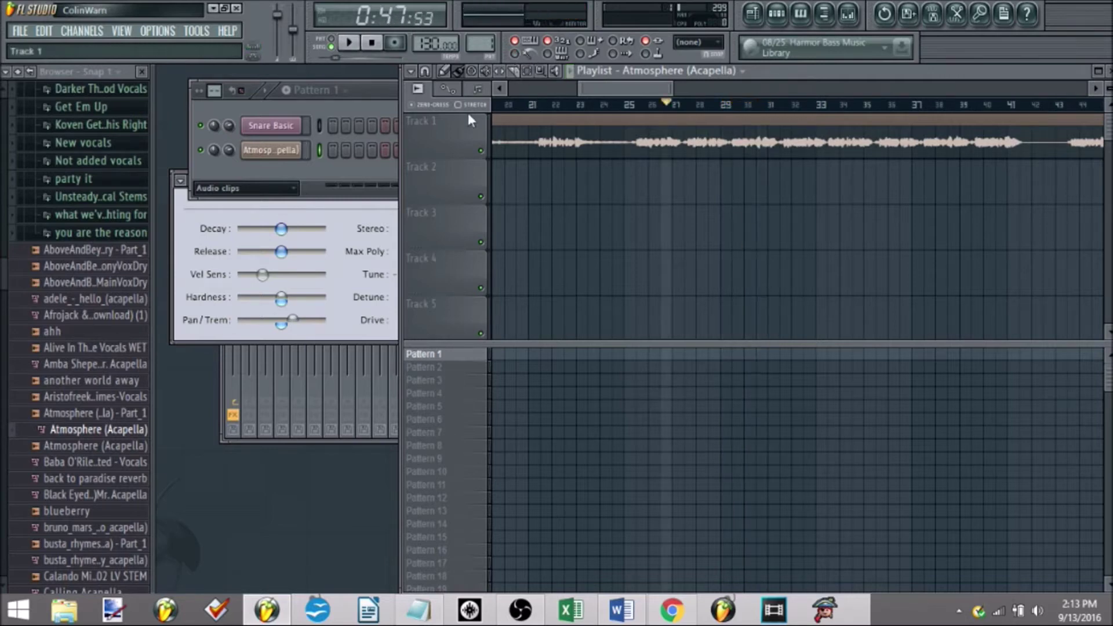
left_click_drag(433, 43, 434, 81)
left_click_drag(434, 43, 434, 34)
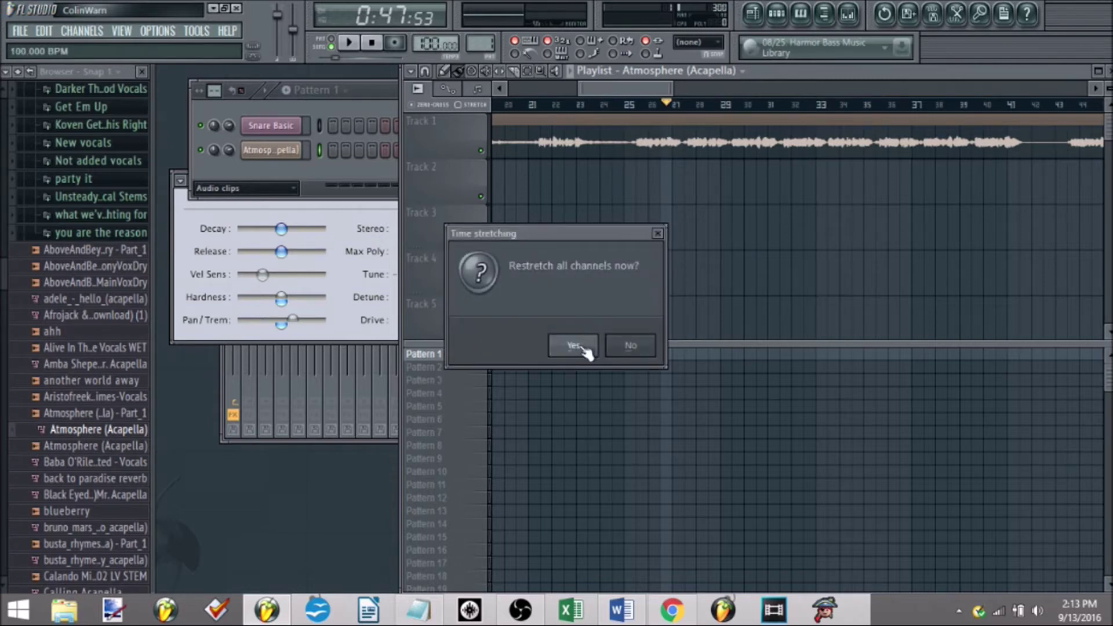
left_click(574, 347)
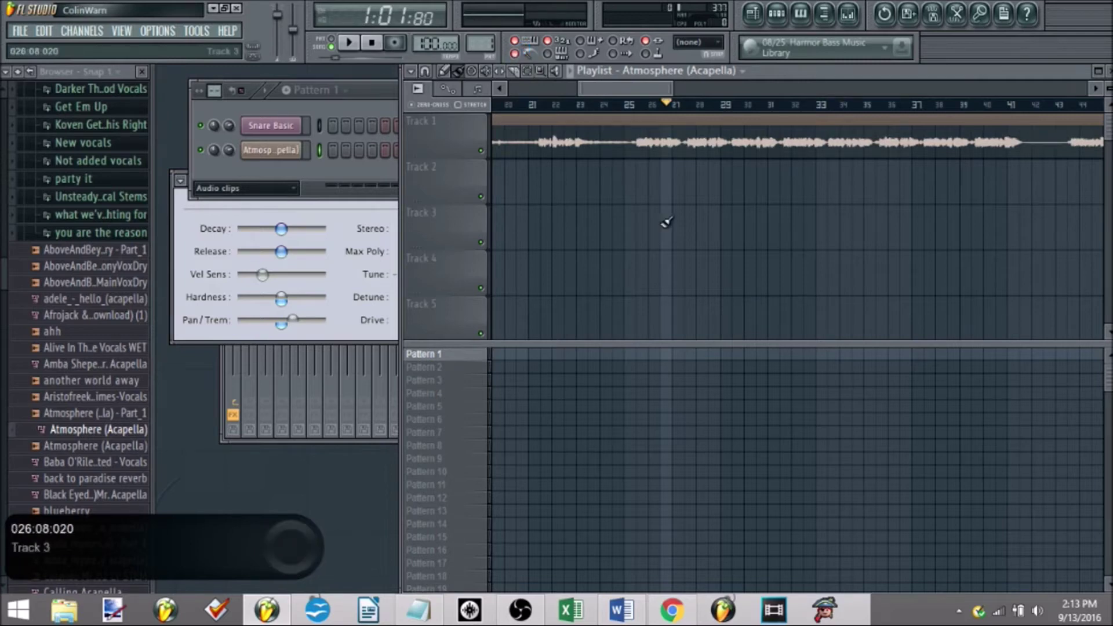
- Play the restretched acapella from bar 25, then stop playback
scroll(641, 109, "up", 2)
left_click(641, 110)
key("space")
scroll(719, 196, "up", 2)
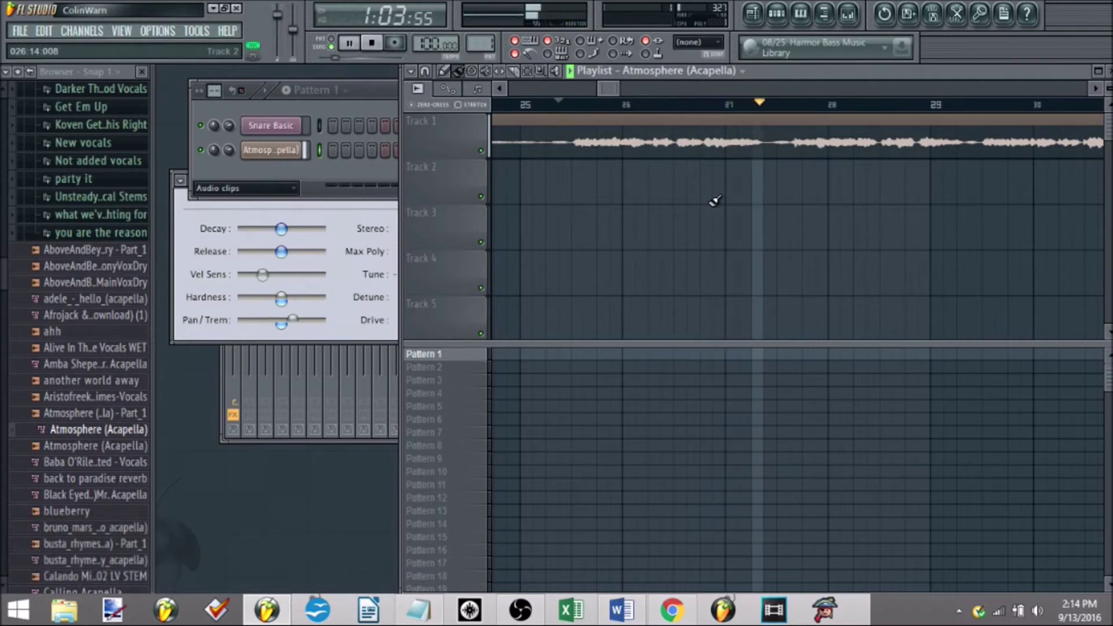
scroll(716, 200, "down", 5)
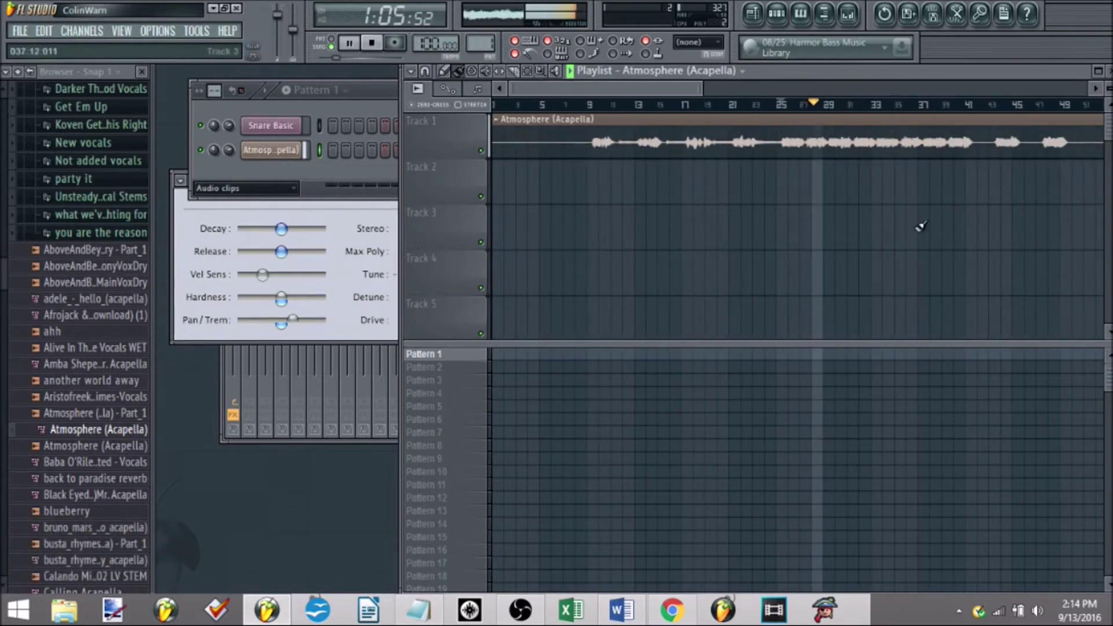
scroll(928, 235, "up", 2)
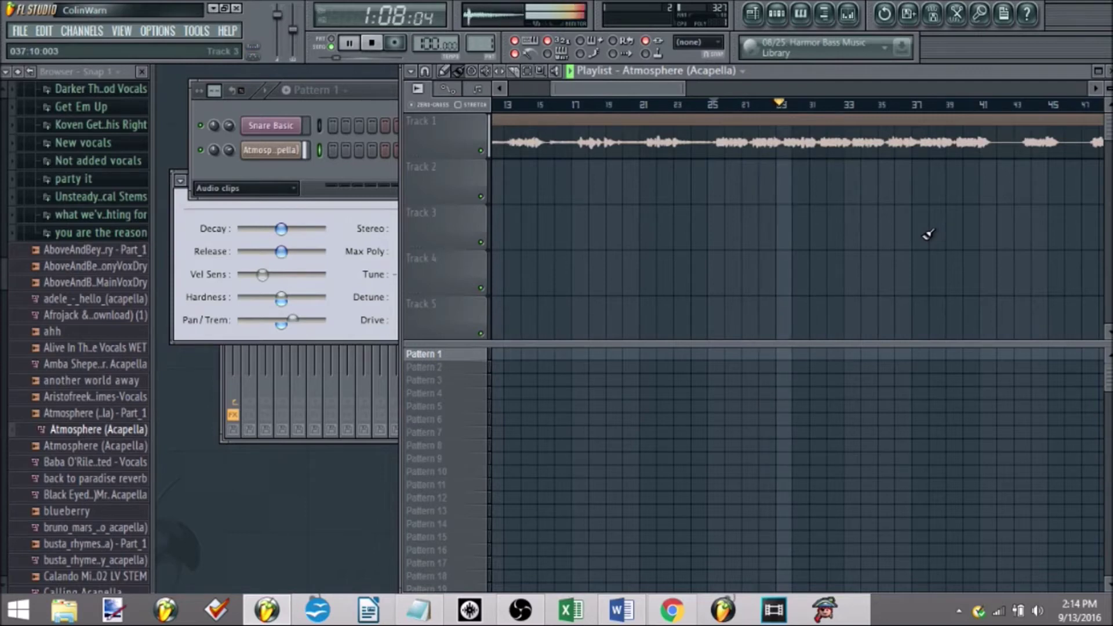
key("space")
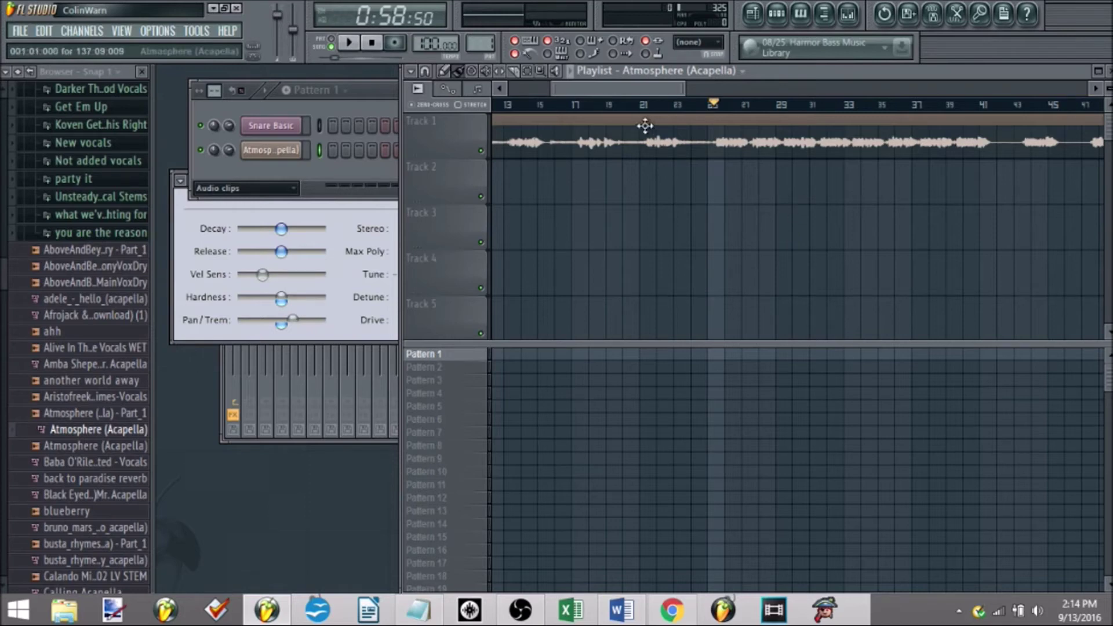
- Filter the Channel rack to the Unsorted group, select mda ePiano, and return to the browser
left_click(244, 188)
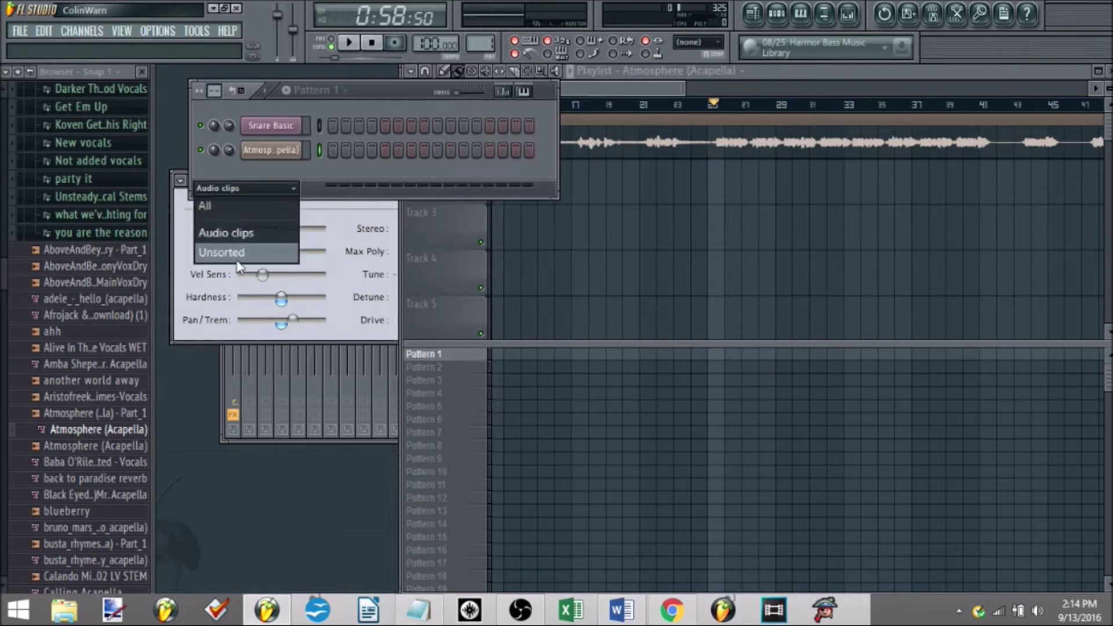
left_click(235, 248)
left_click(321, 226)
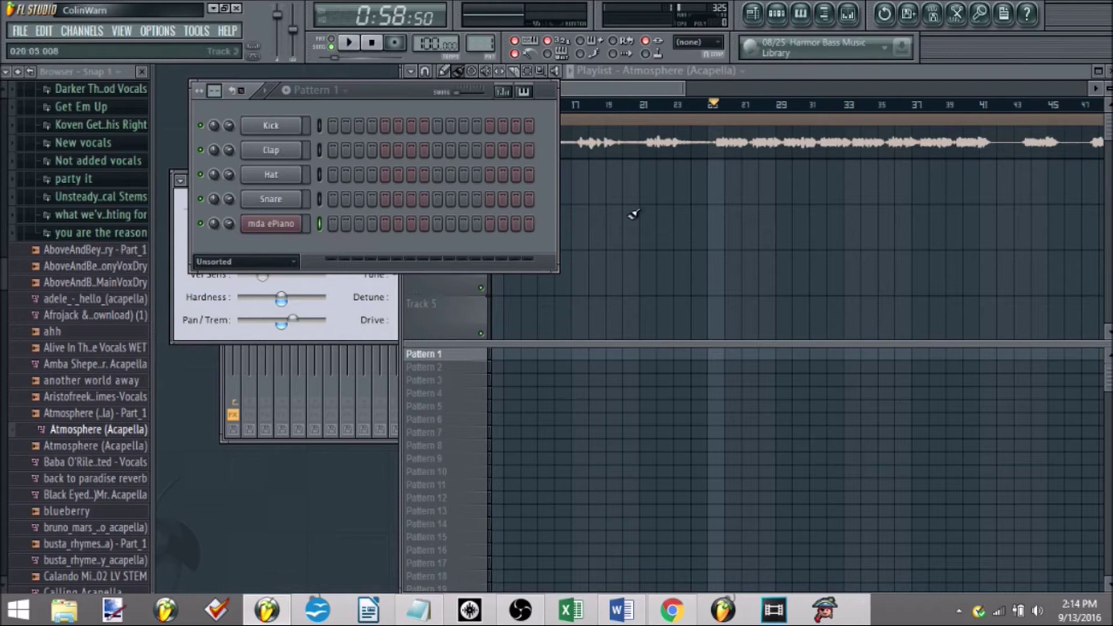
left_click(637, 215)
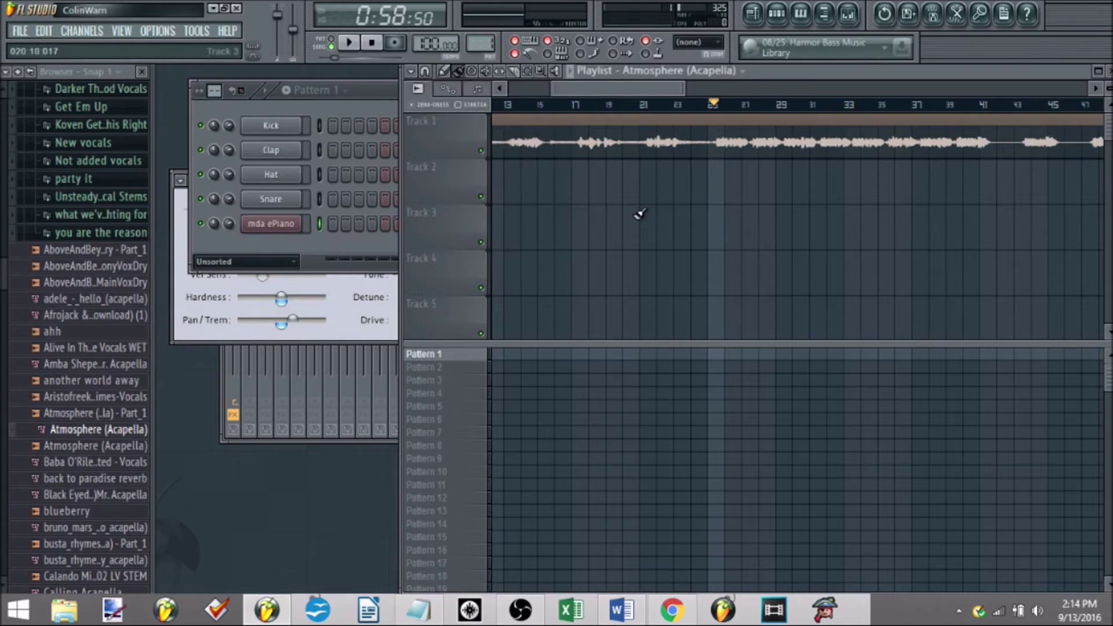
left_click(672, 610)
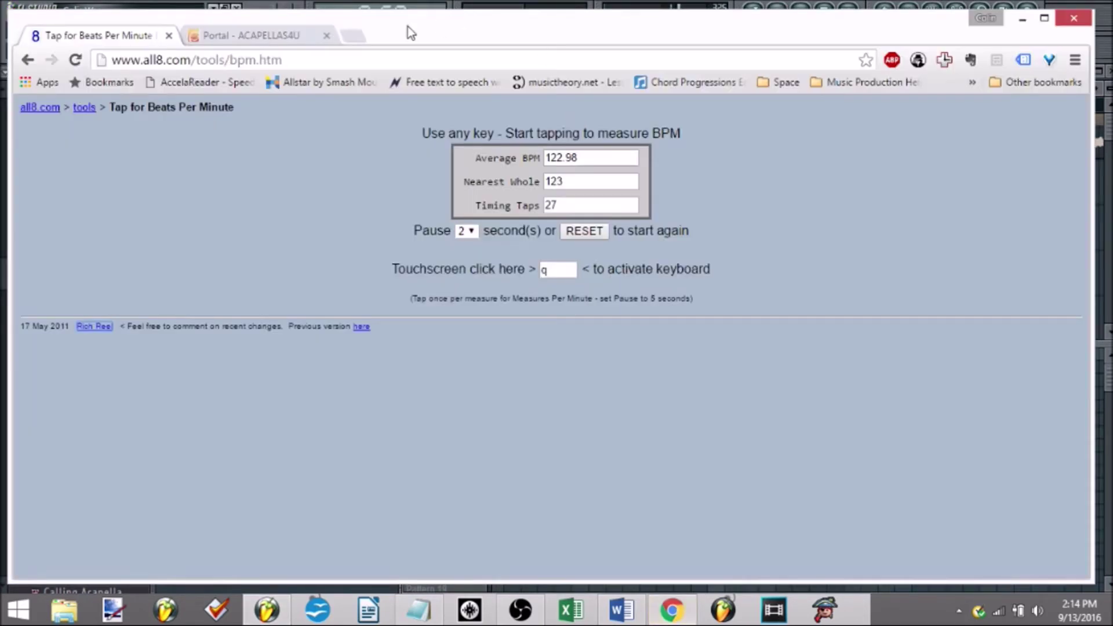
- Search Google for 'kaskade atmosphere key', read the D# major result, then minimize Chrome
left_click(362, 37)
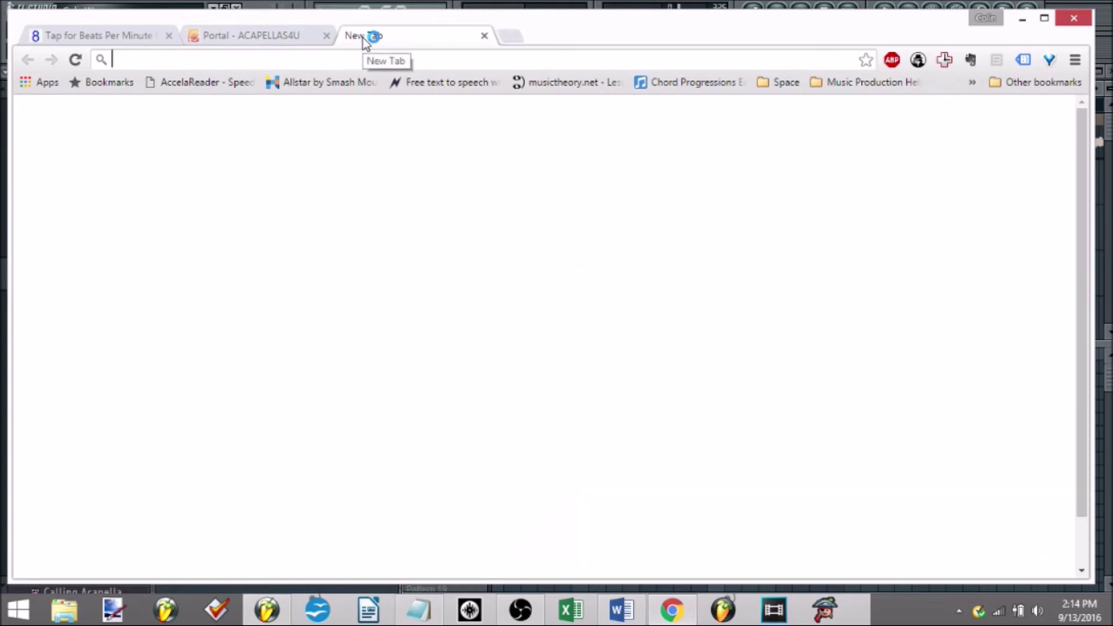
type("kaskade")
key("Down")
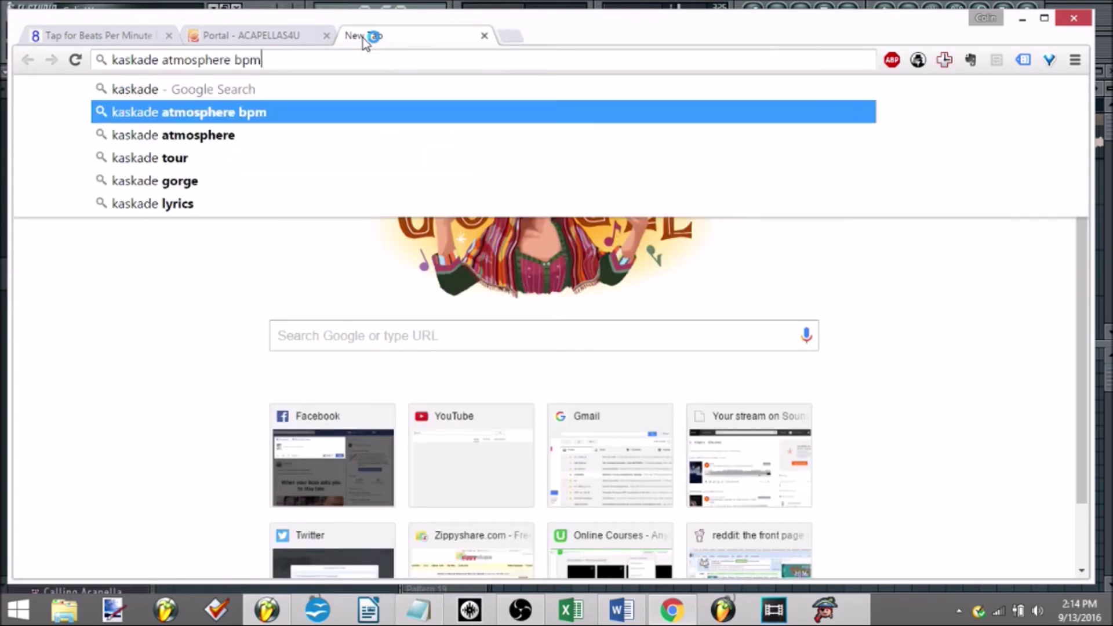
key("ctrl+shift+Left")
type("key")
key("Return")
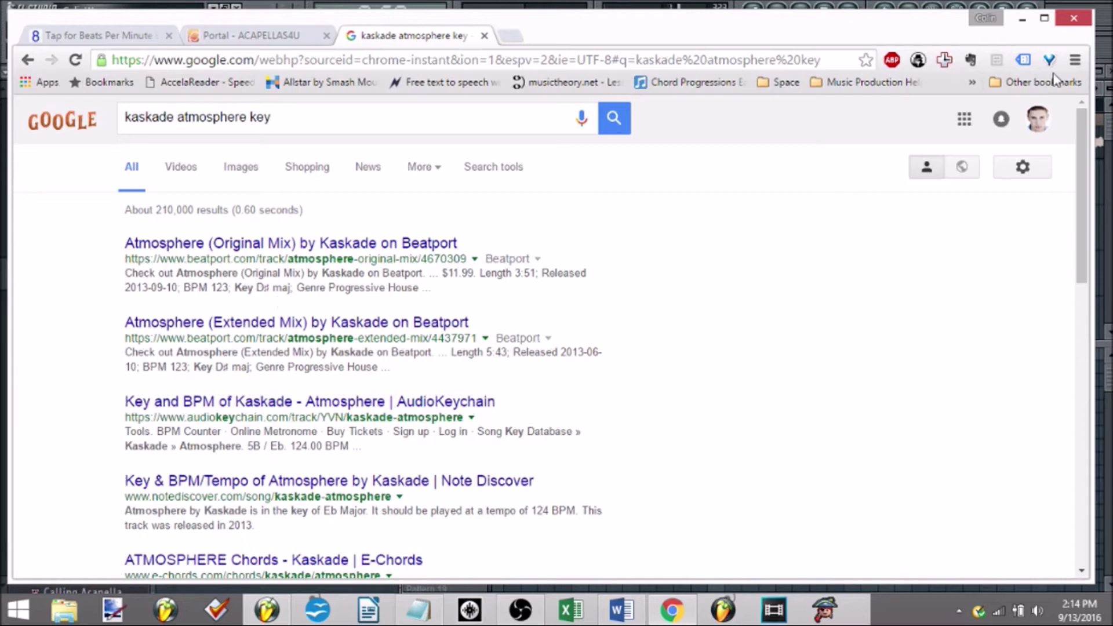
left_click(1023, 19)
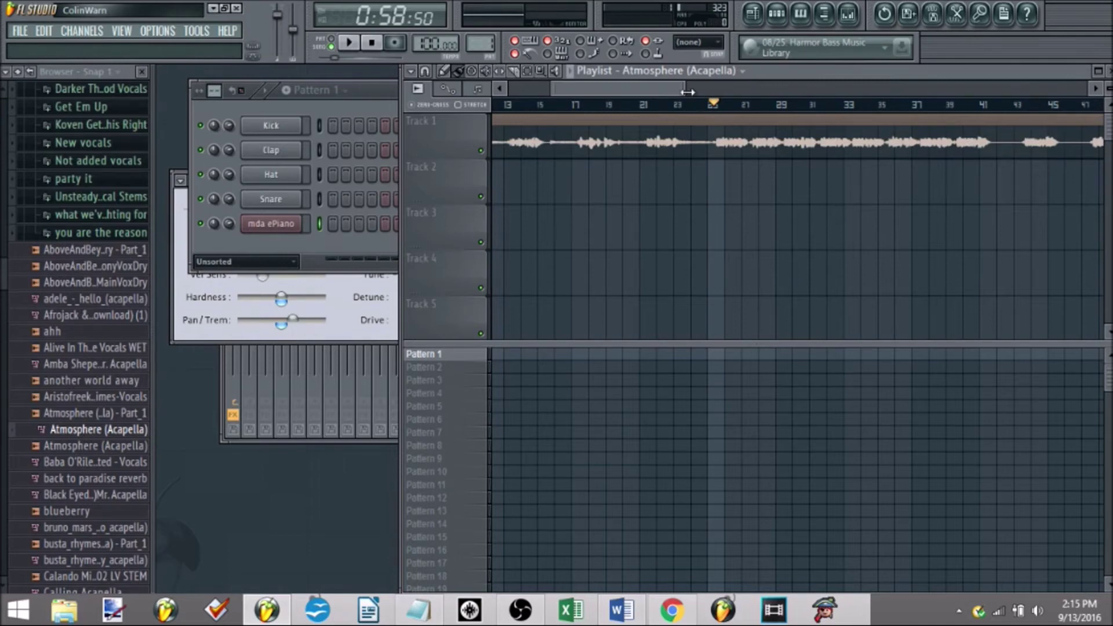
- Draw a D#5–G5–A#5 chord in the mda ePiano piano roll and lengthen the notes
right_click(270, 223)
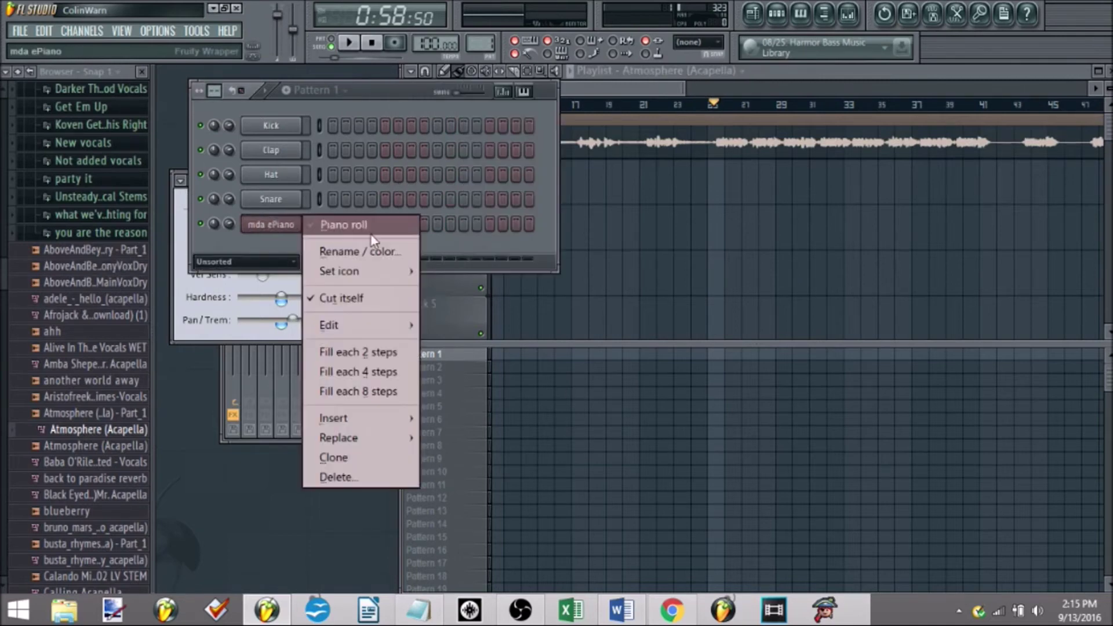
left_click(348, 211)
left_click_drag(232, 252, 199, 271)
left_click(185, 262)
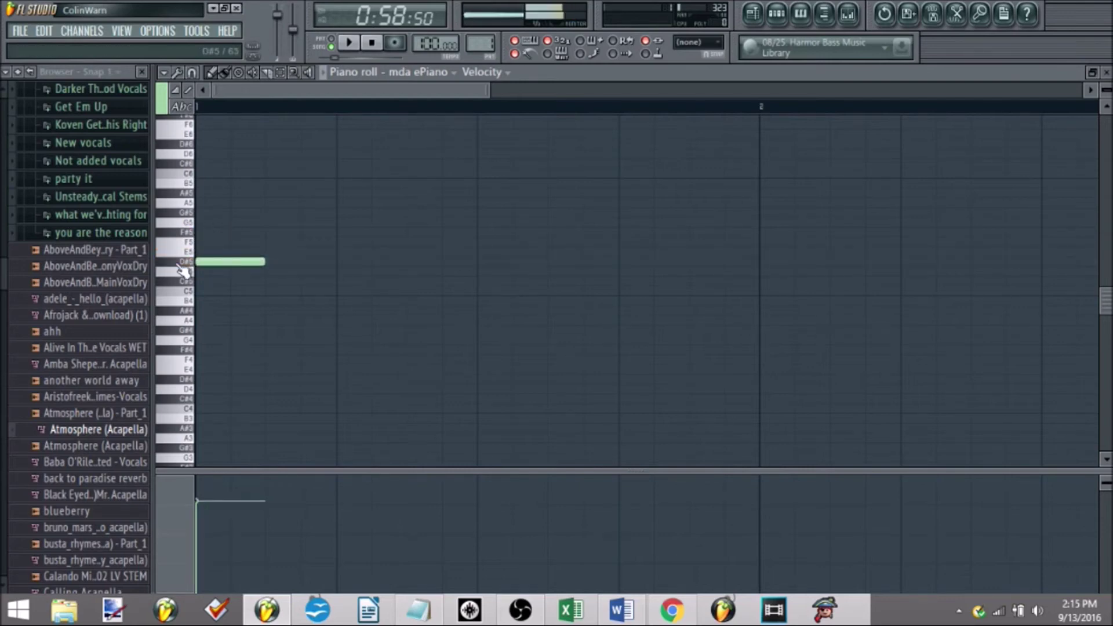
left_click(228, 223)
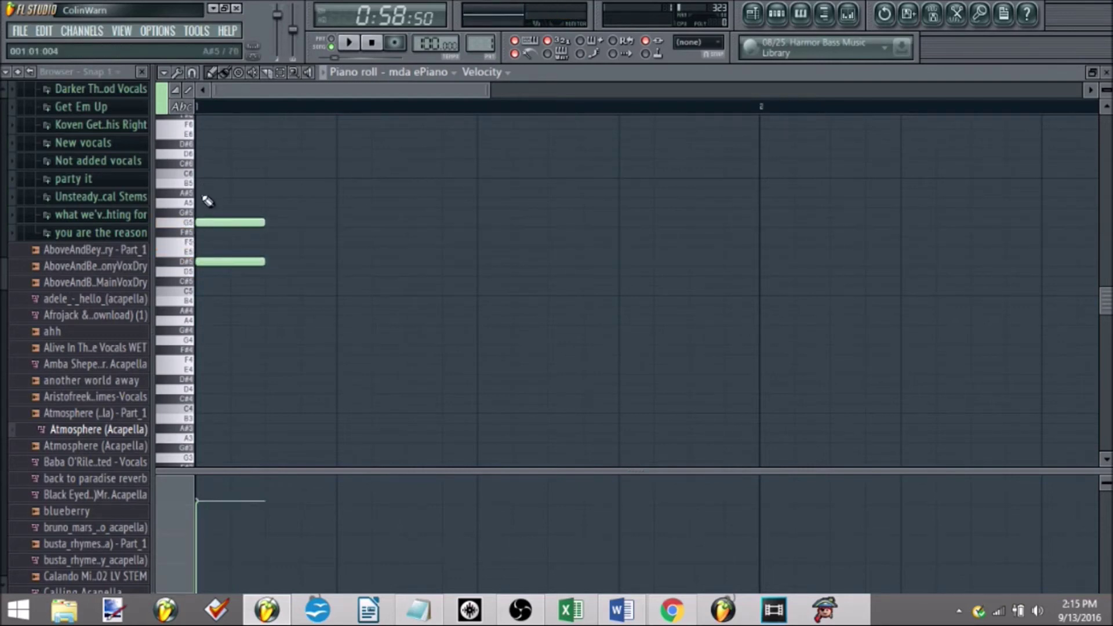
left_click(201, 194)
scroll(321, 326, "down", 3)
left_click_drag(331, 348, 394, 206)
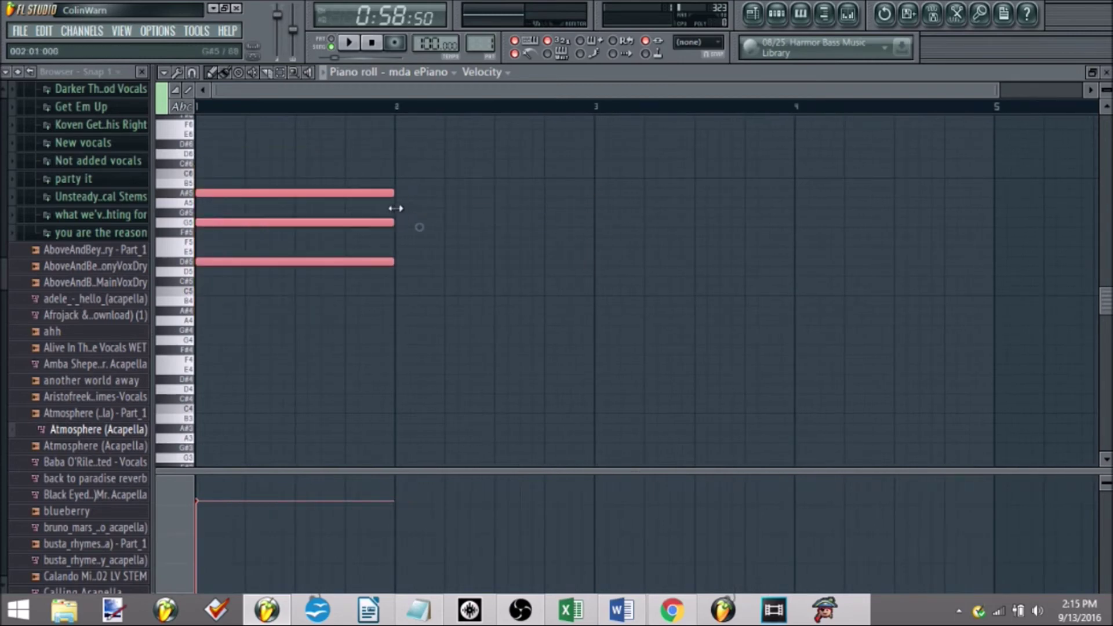
left_click(1107, 72)
scroll(832, 211, "up", 5)
- Paint Pattern 1 on Track 2 at bar 25 and play it against the acapella
left_click(934, 197)
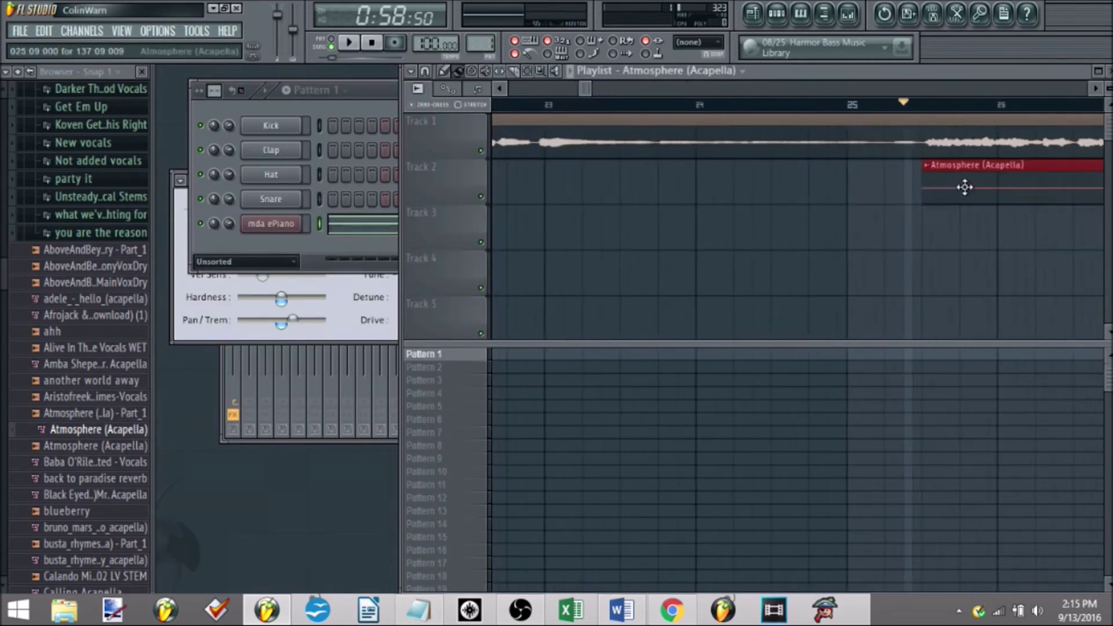
right_click(964, 186)
left_click(511, 514)
left_click(880, 183)
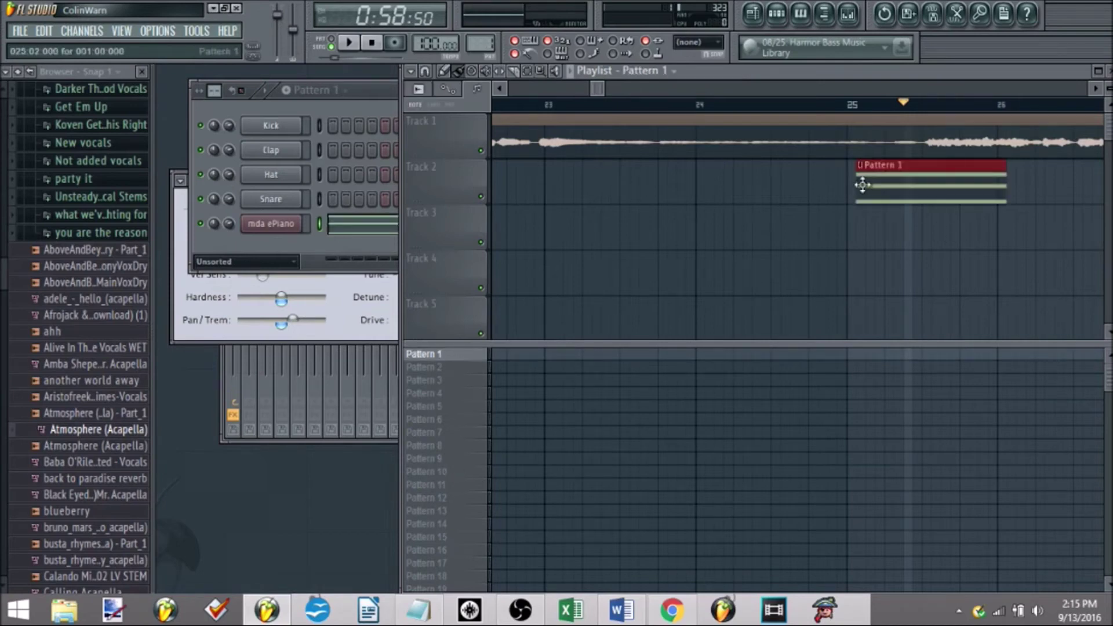
left_click(852, 104)
key("space")
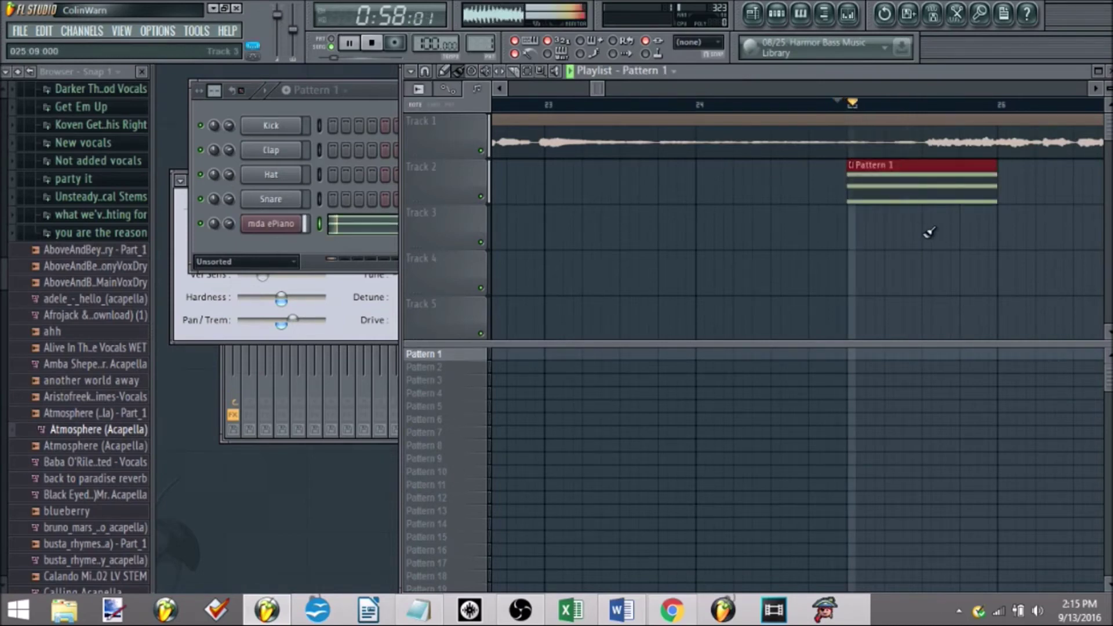
left_click(1016, 183)
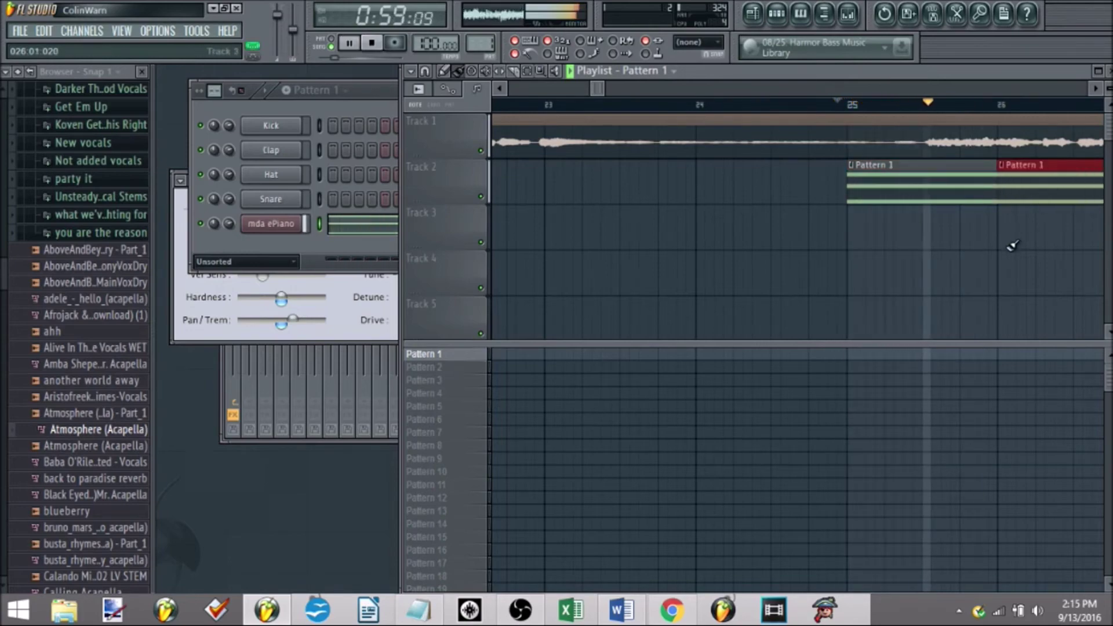
scroll(985, 246, "down", 5)
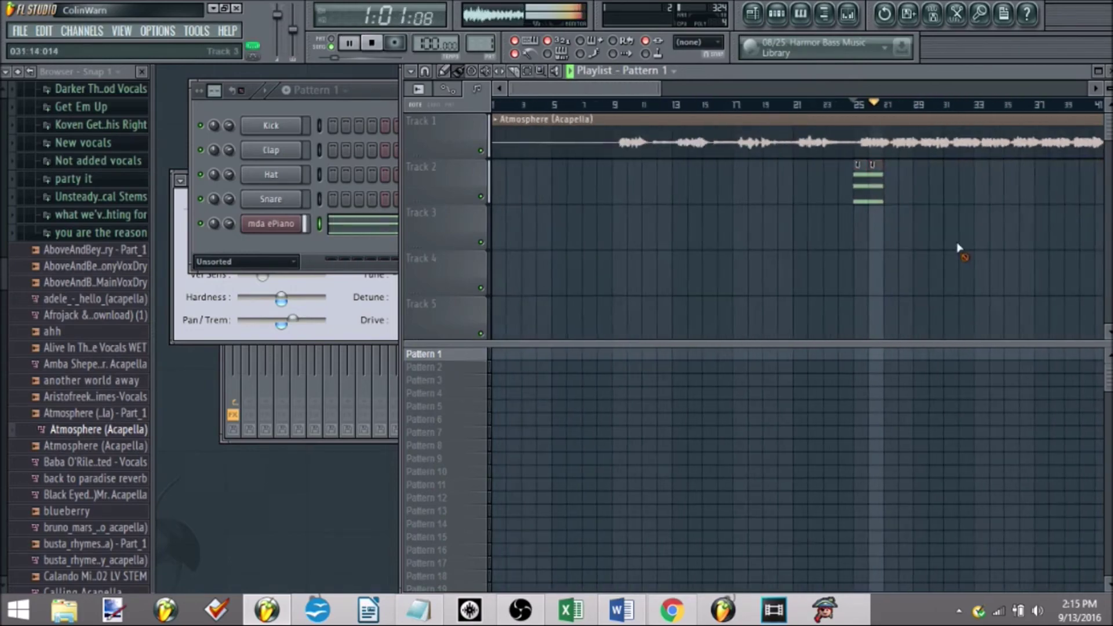
key("space")
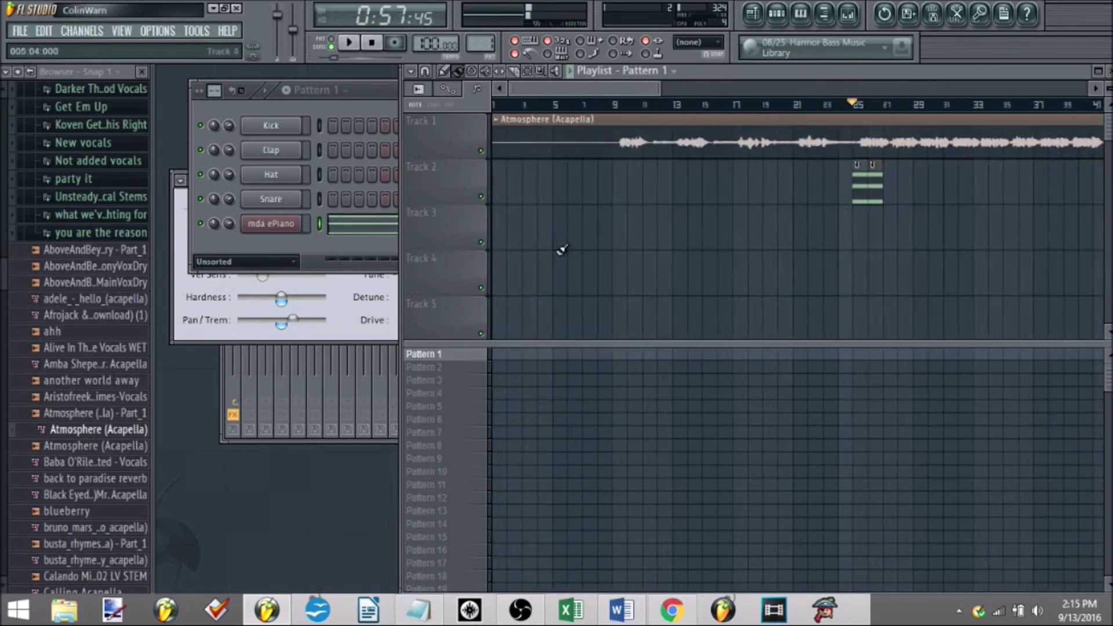
- Switch between the Channel rack and the Playlist to view the arrangement
left_click(322, 226)
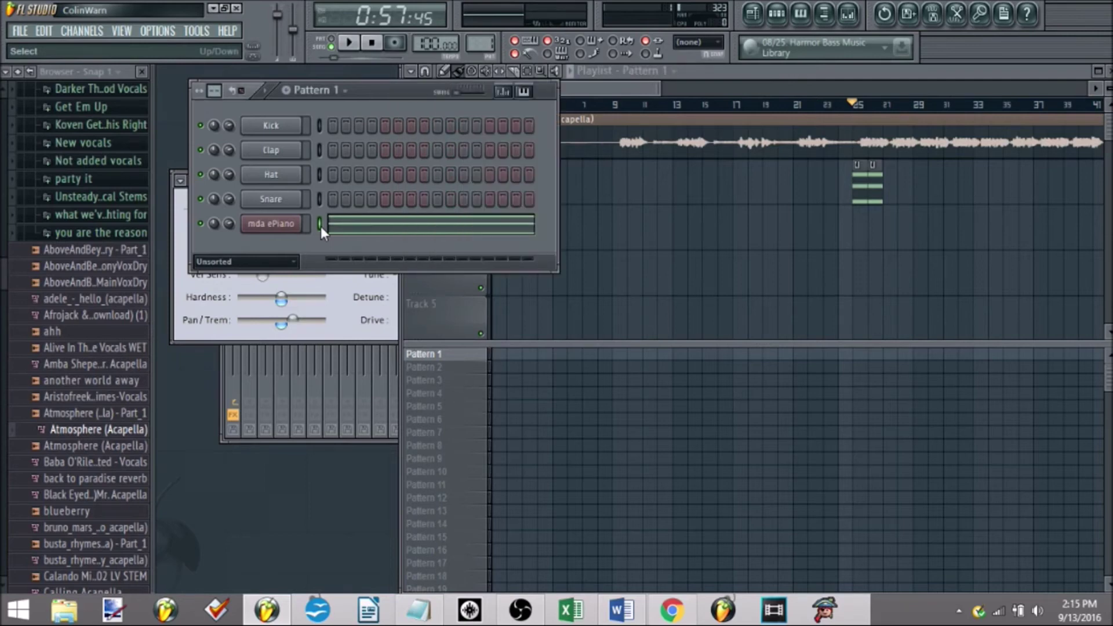
left_click(883, 222)
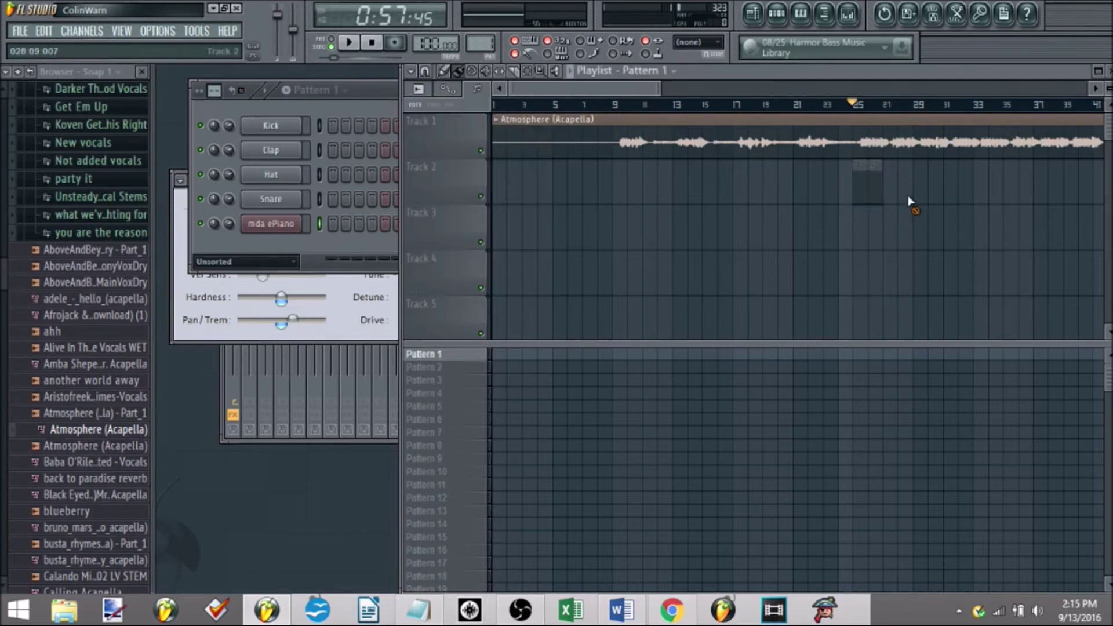
scroll(898, 221, "up", 5)
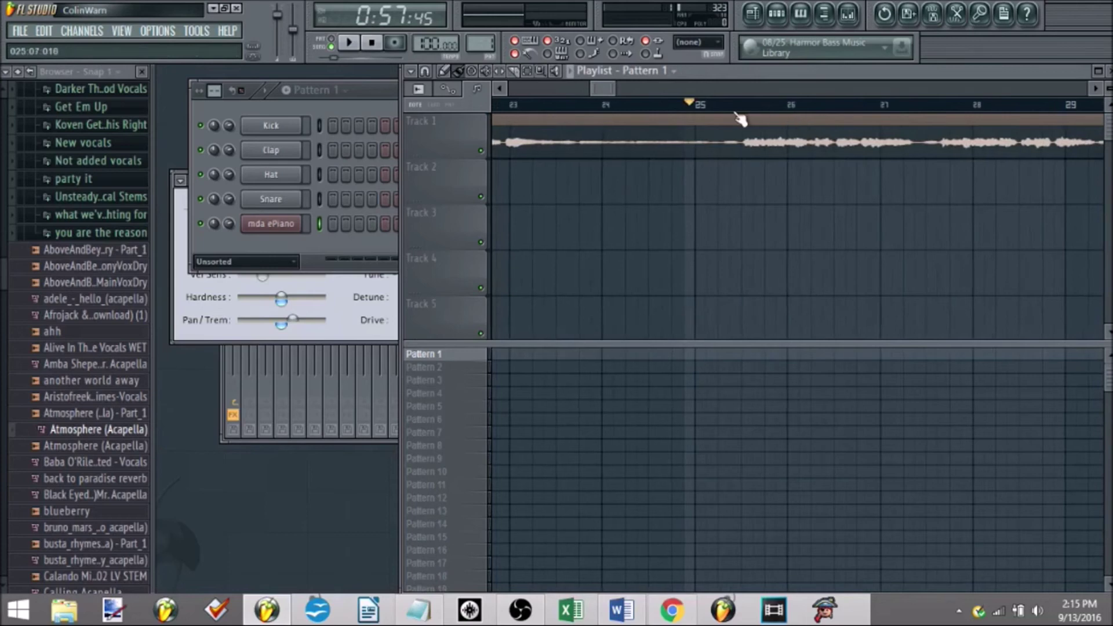
- Open the ePiano piano roll as a smaller window with channel settings, moved aside
right_click(295, 225)
left_click(324, 226)
scroll(977, 88, "down", 2)
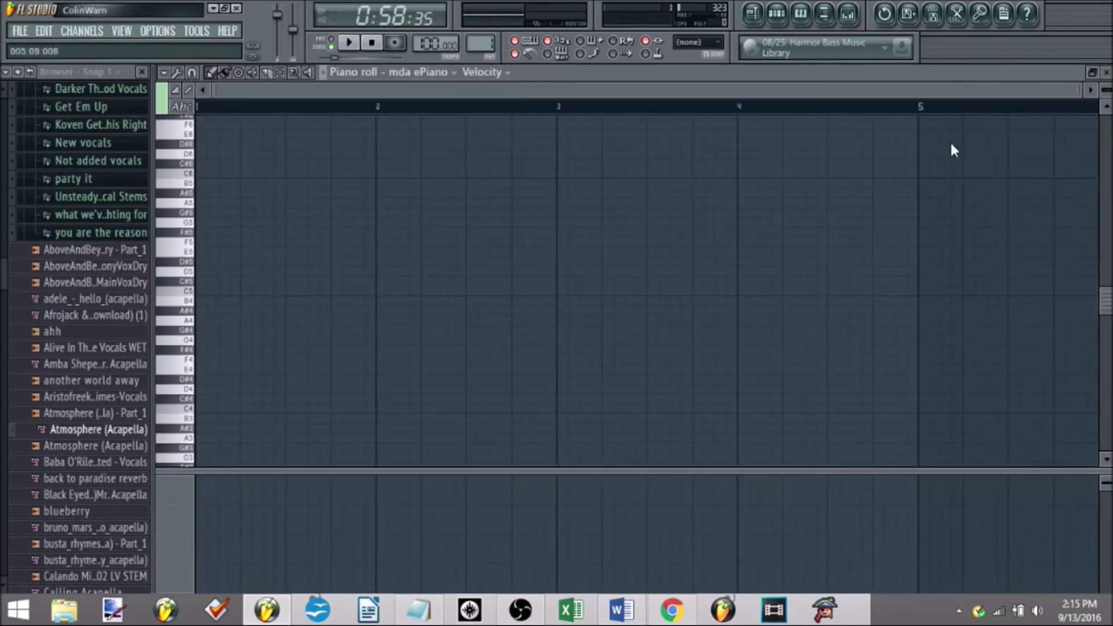
left_click(1092, 72)
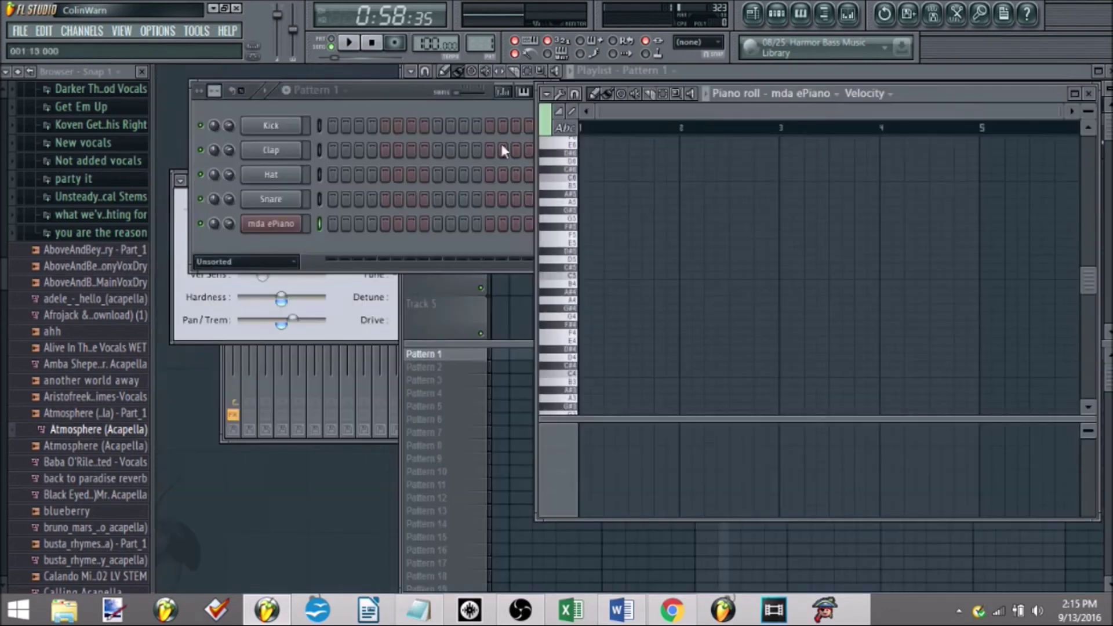
left_click(271, 223)
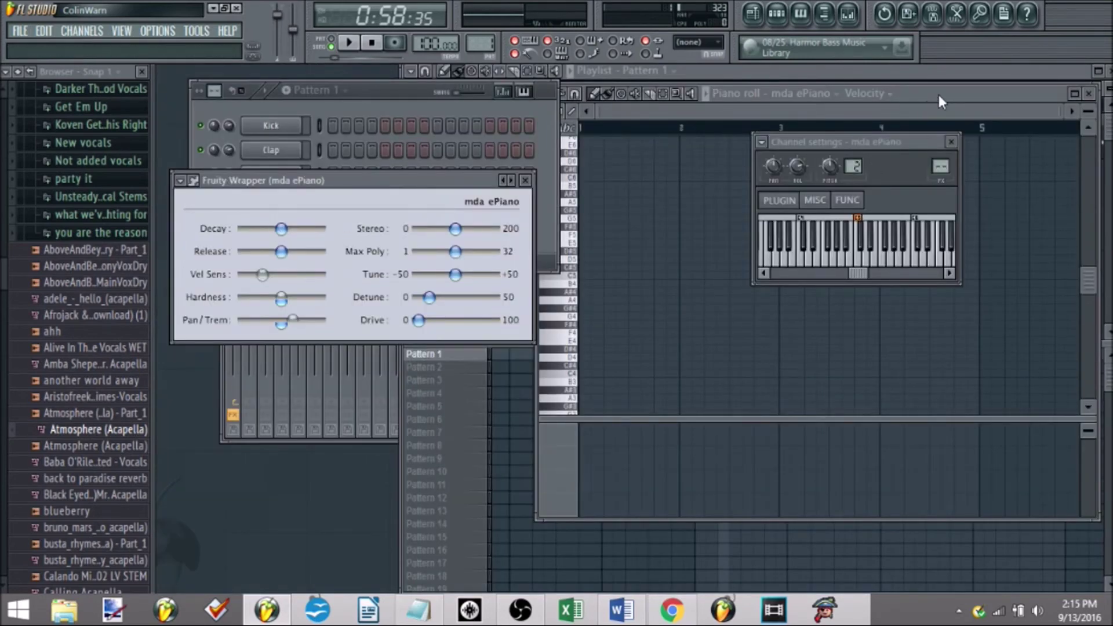
left_click_drag(938, 92, 695, 365)
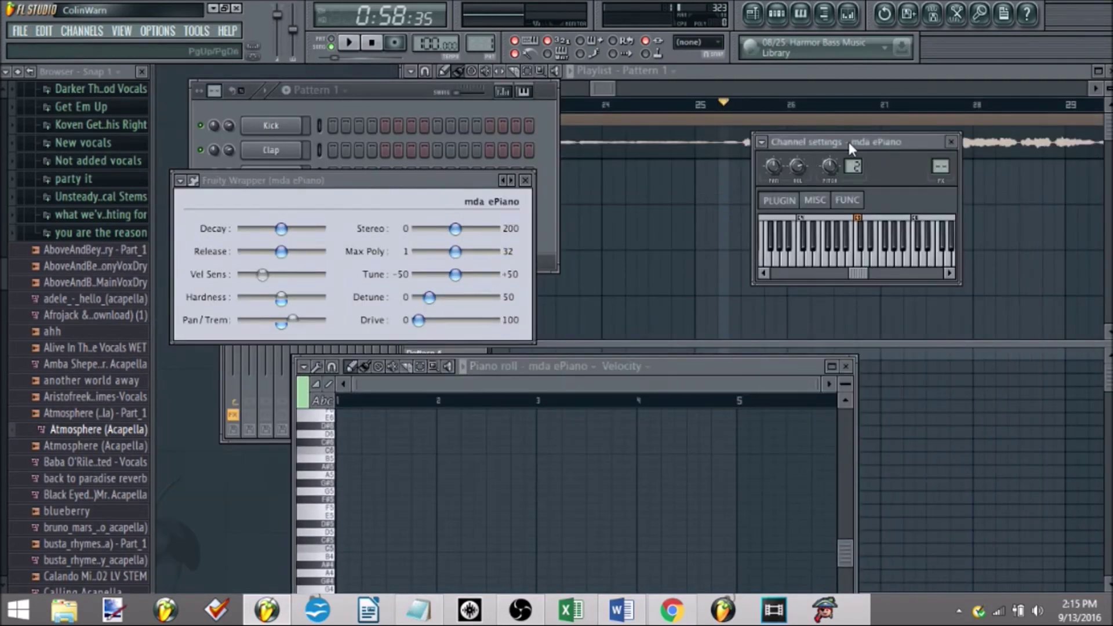
left_click_drag(849, 142, 575, 315)
left_click(784, 122)
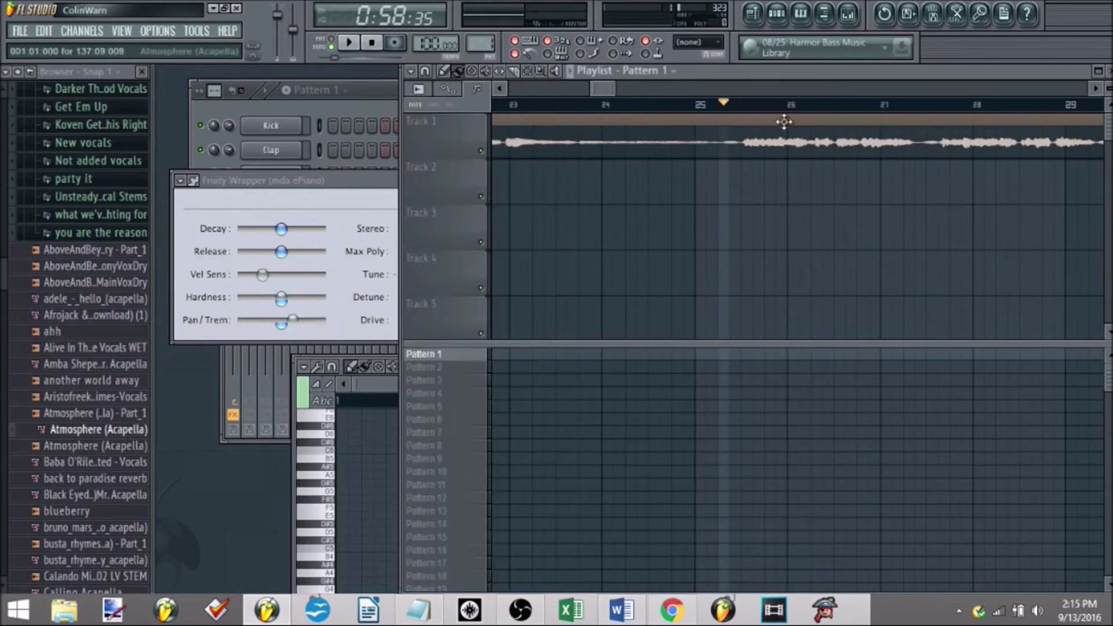
- Play the acapella from just after bar 25 while raising the piano roll window
left_click(742, 105)
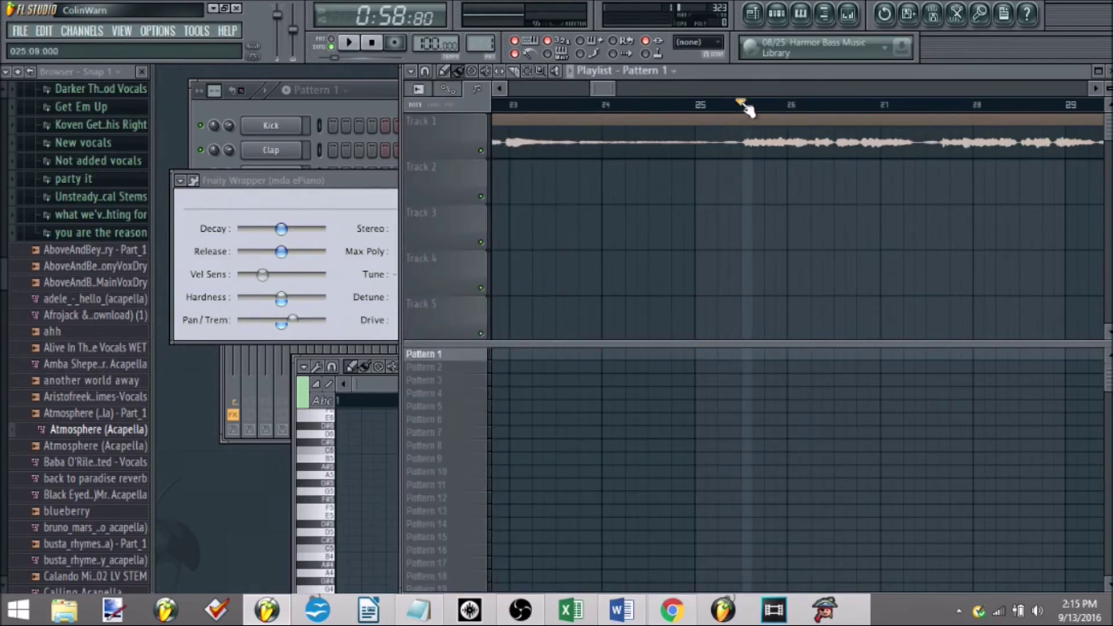
key("space")
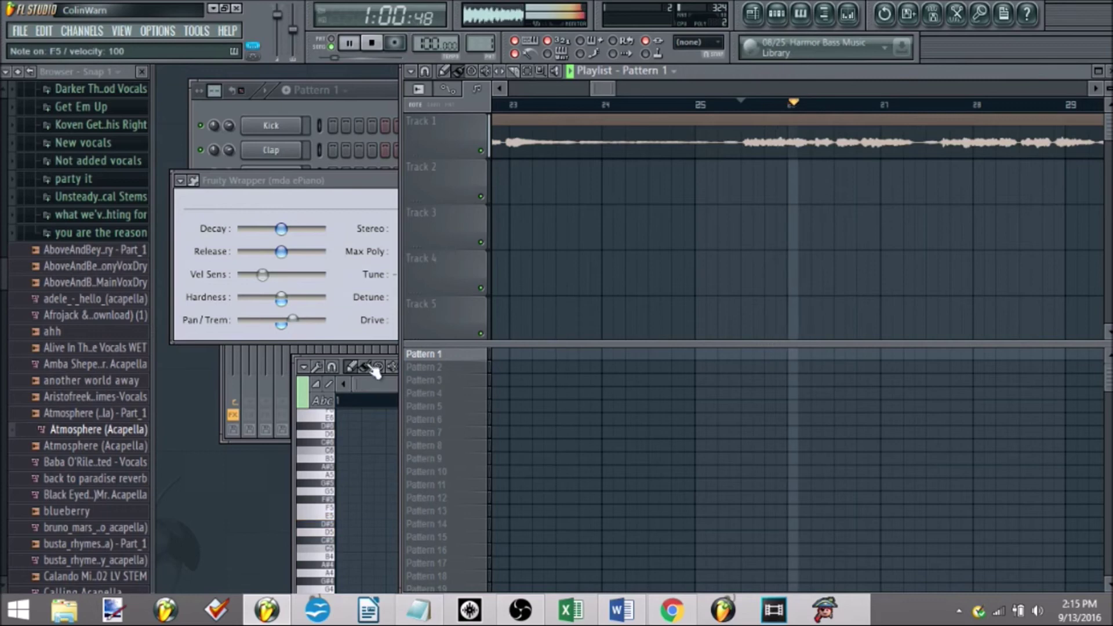
left_click(374, 369)
left_click_drag(656, 368, 687, 327)
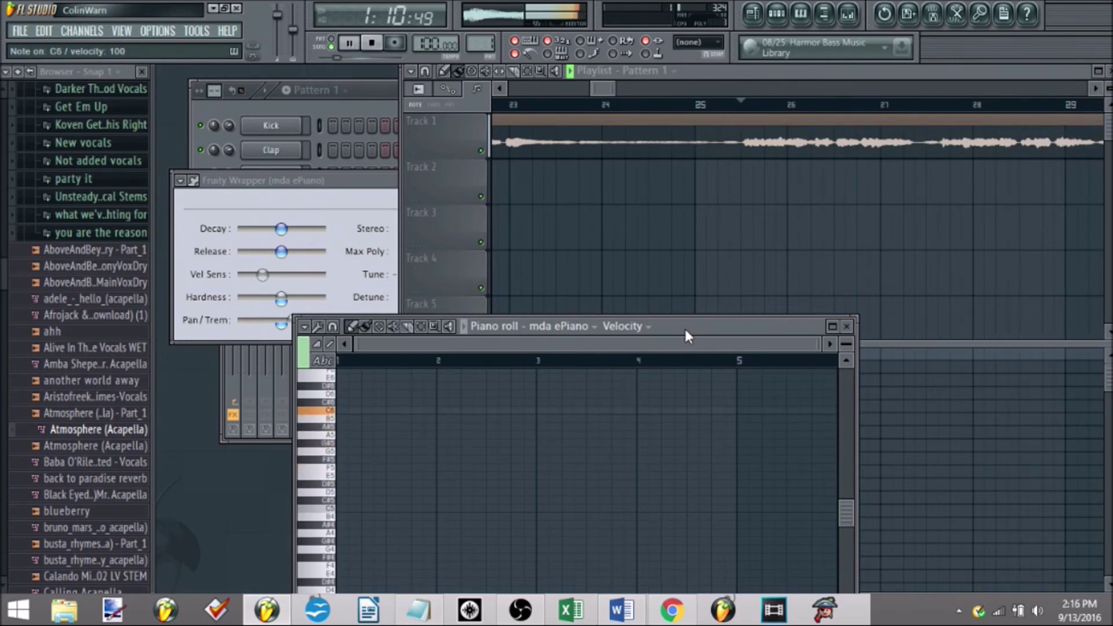
key("space")
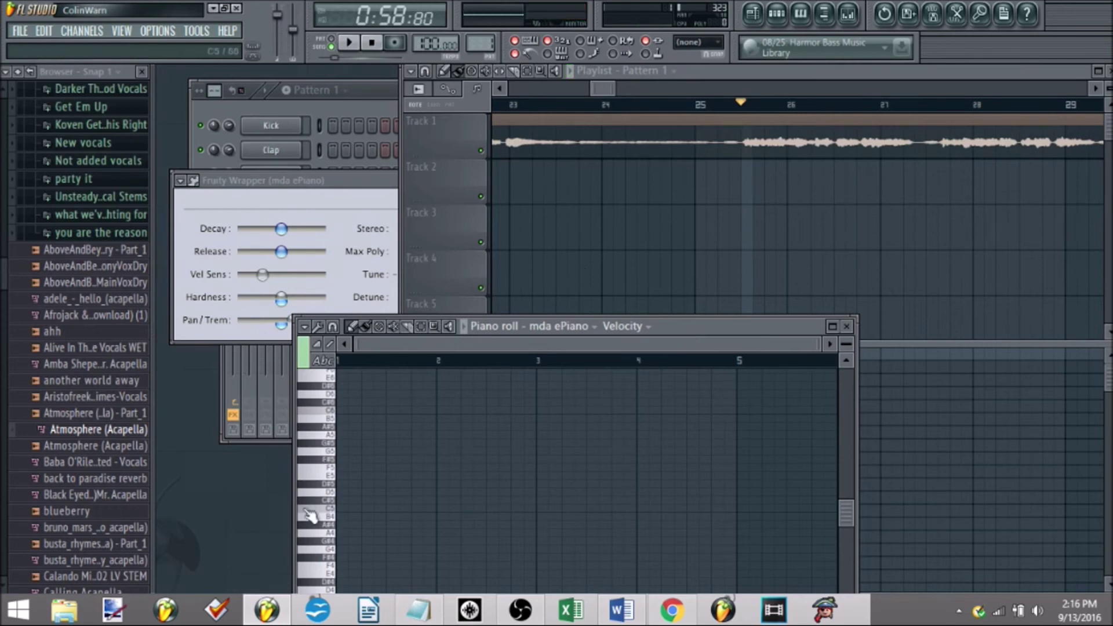
left_click(642, 211)
left_click(351, 354)
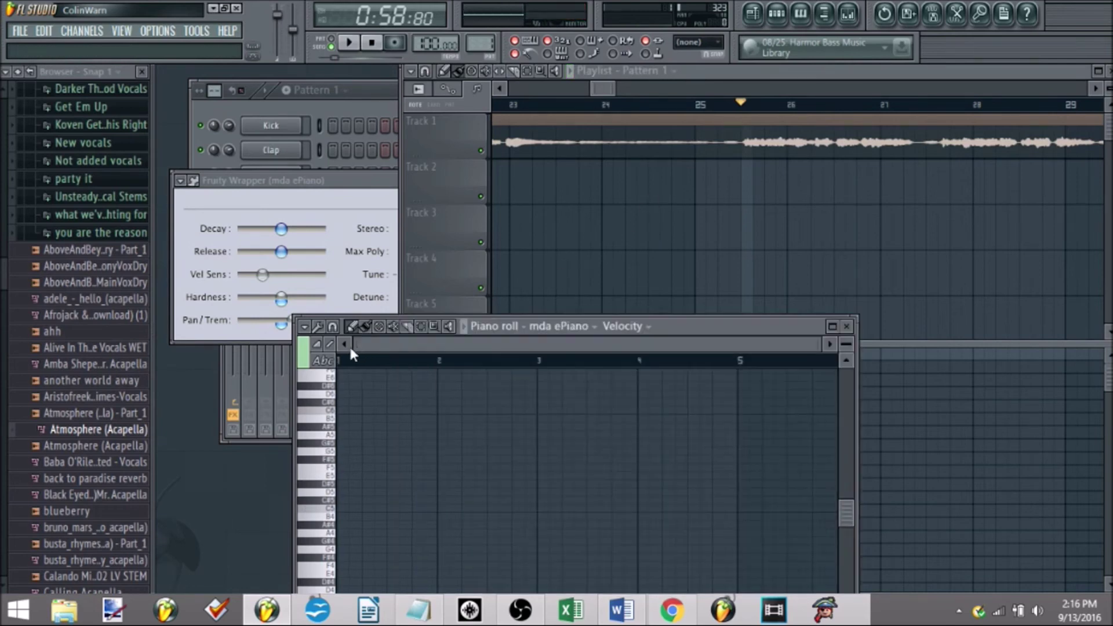
left_click_drag(693, 327, 683, 219)
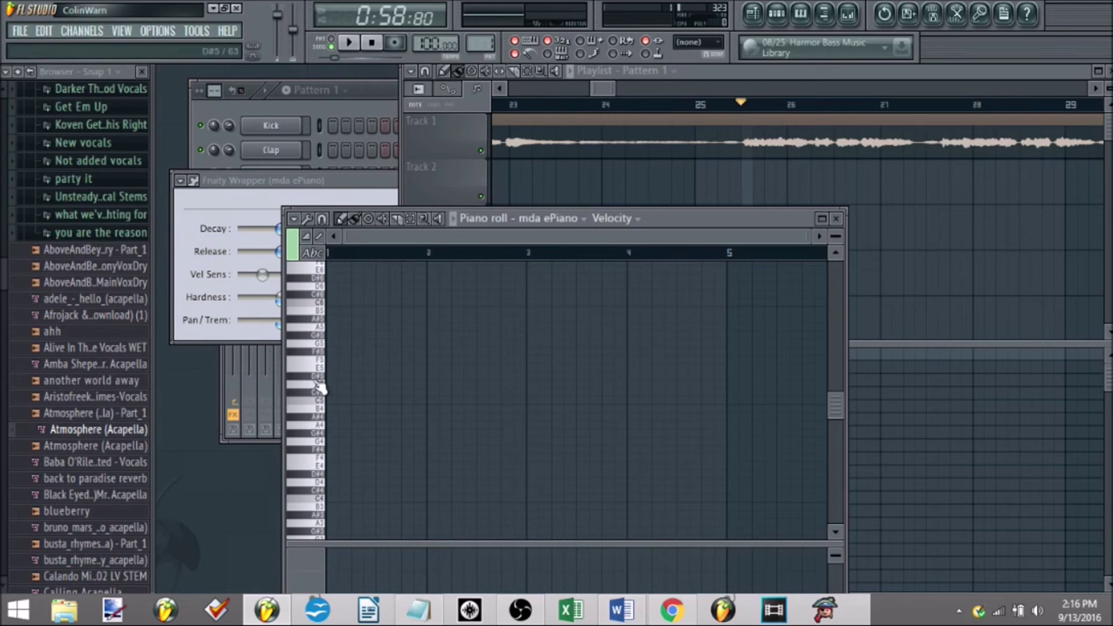
- Audition F5 and another pitch on the piano roll keyboard against the acapella
left_click(320, 362)
left_click(321, 363)
left_click(876, 163)
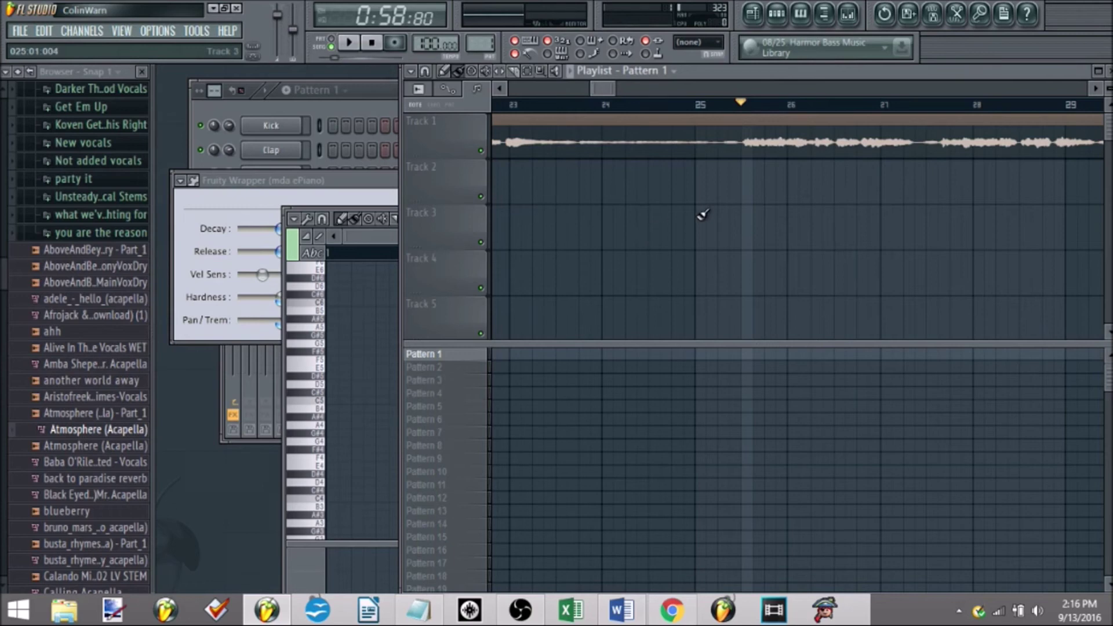
left_click(306, 380)
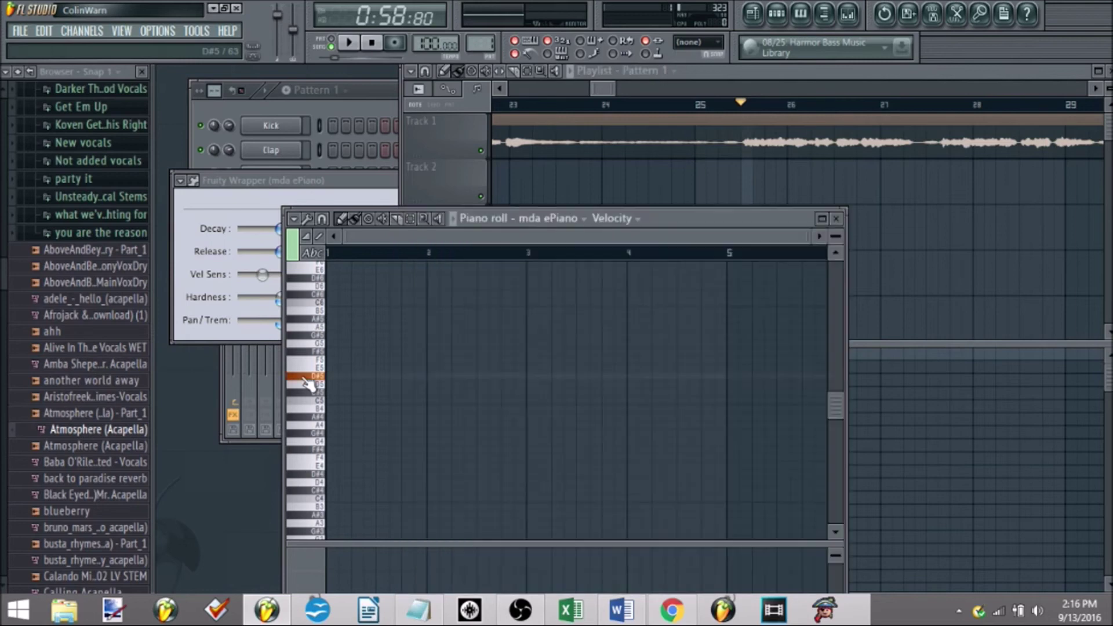
left_click(720, 165)
scroll(757, 203, "down", 10)
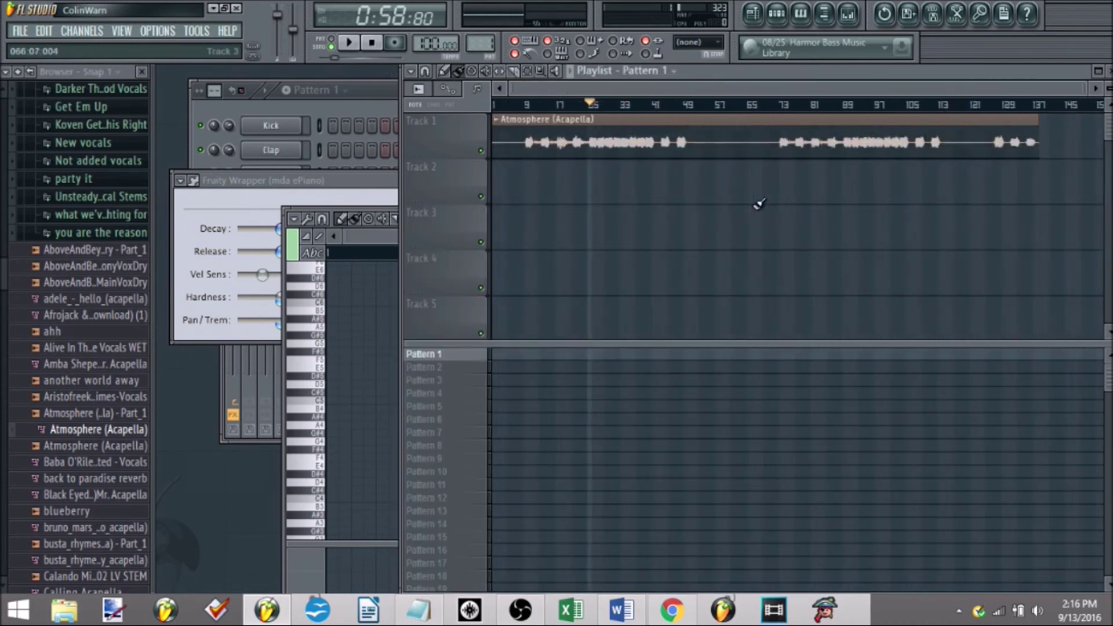